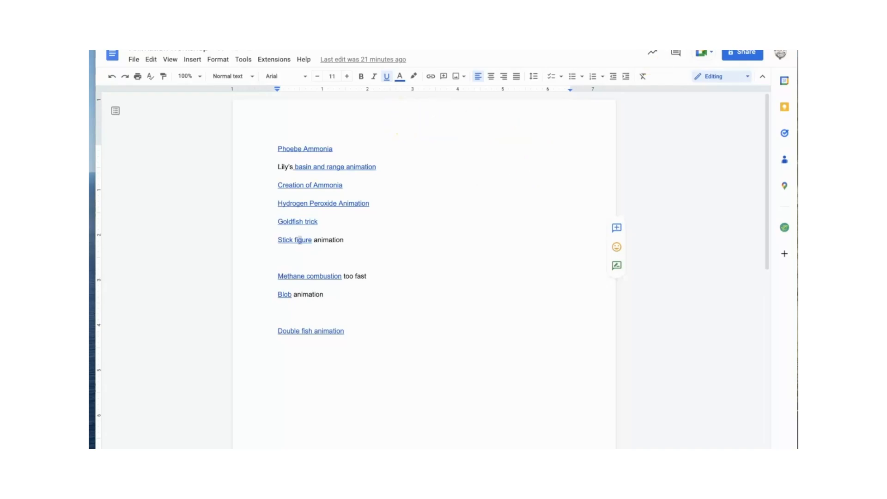
Create a new blank presentation in Google Slides from a new browser tab.
{"action": "key", "text": "super+t"}
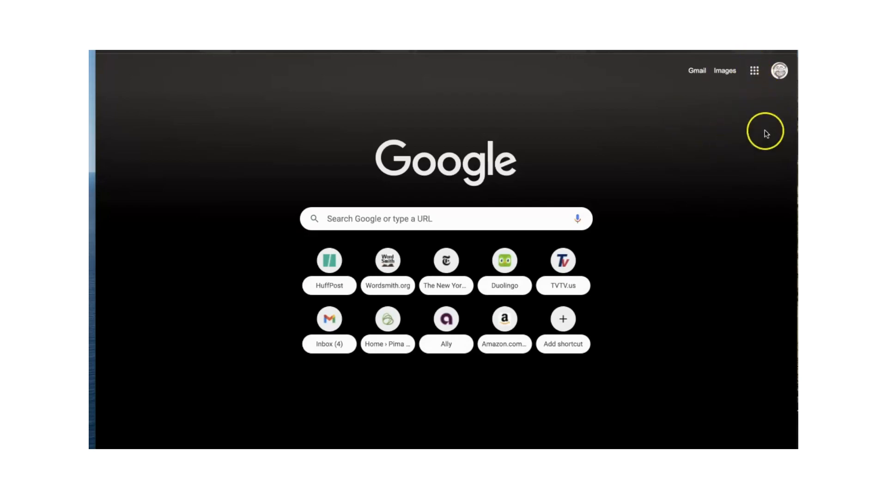
{"action": "left_click", "coordinate": [754, 71]}
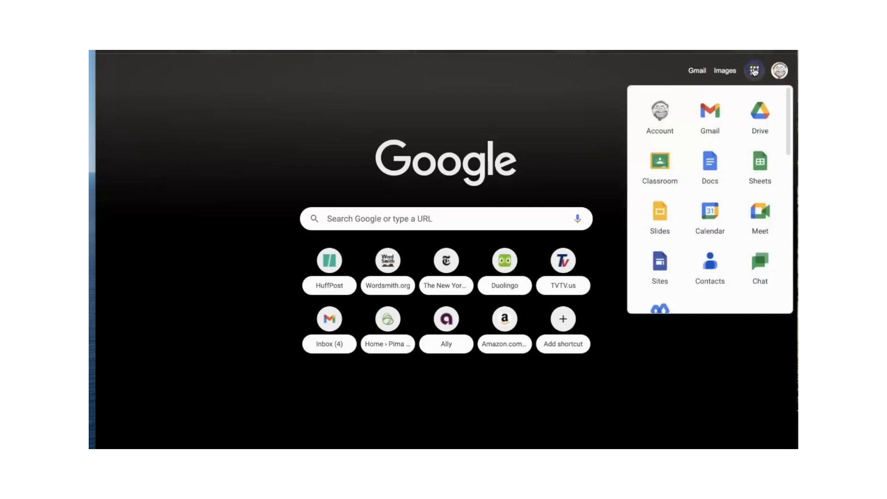
{"action": "left_click", "coordinate": [660, 213]}
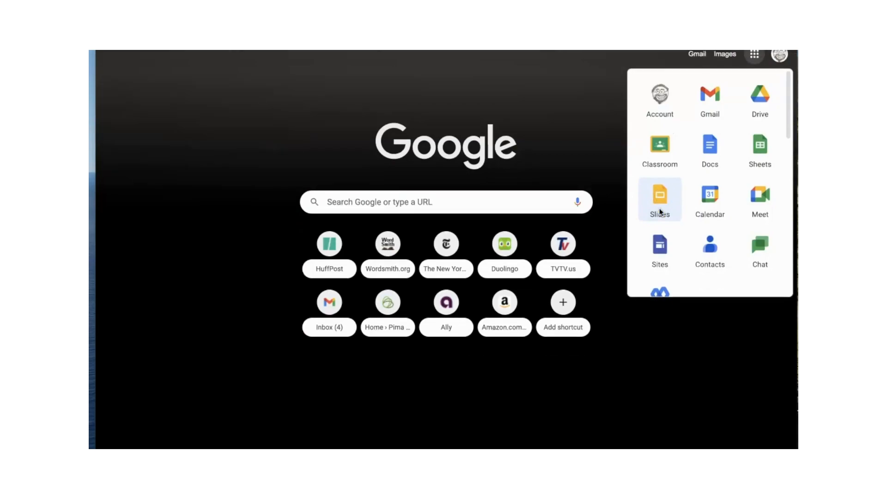
{"action": "left_click", "coordinate": [215, 117]}
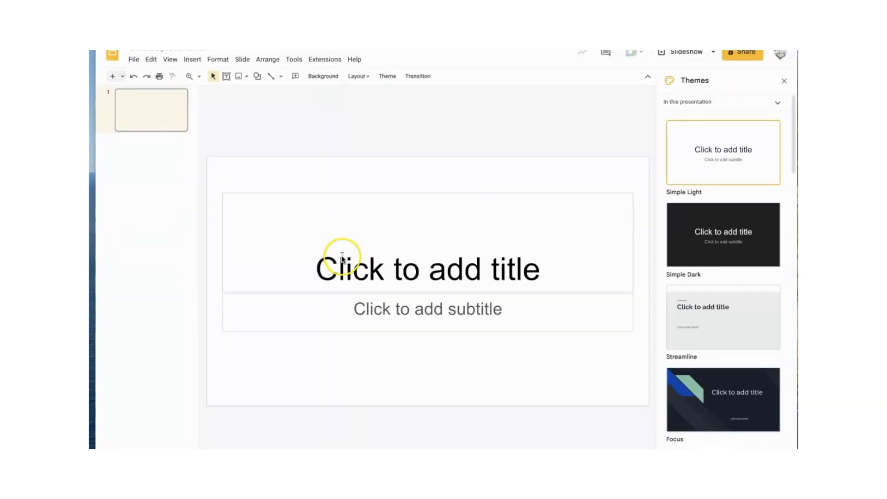
Delete the title and subtitle placeholders from the first slide.
{"action": "left_click", "coordinate": [447, 193]}
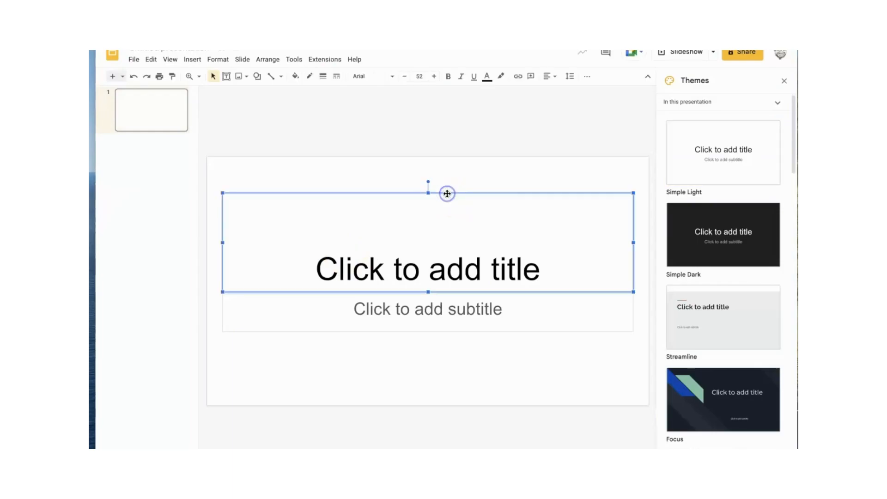
{"action": "key", "text": "Delete"}
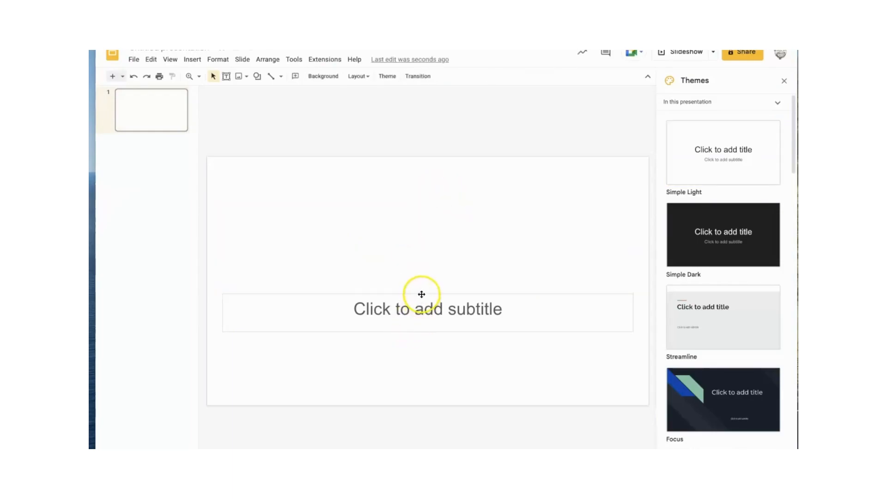
{"action": "left_click", "coordinate": [421, 293]}
{"action": "key", "text": "Delete"}
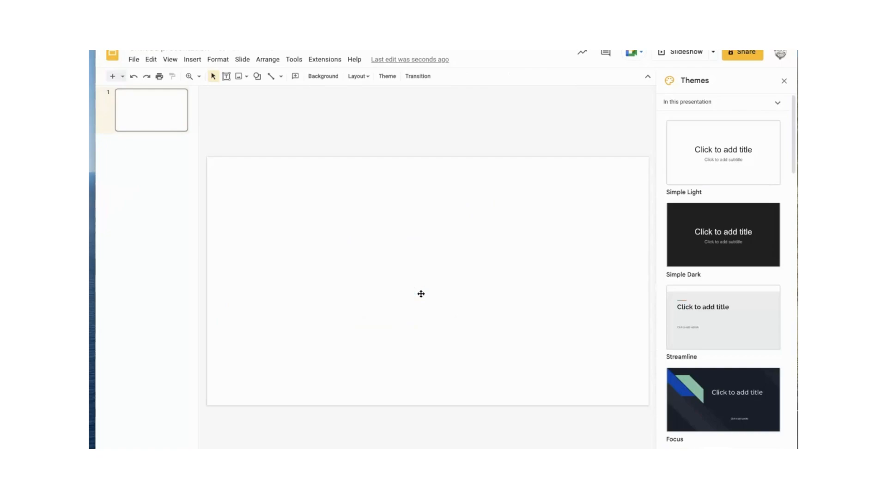
Search Google Images for "reef" to find a background image for the slide.
{"action": "left_click", "coordinate": [324, 261]}
{"action": "left_click", "coordinate": [328, 76]}
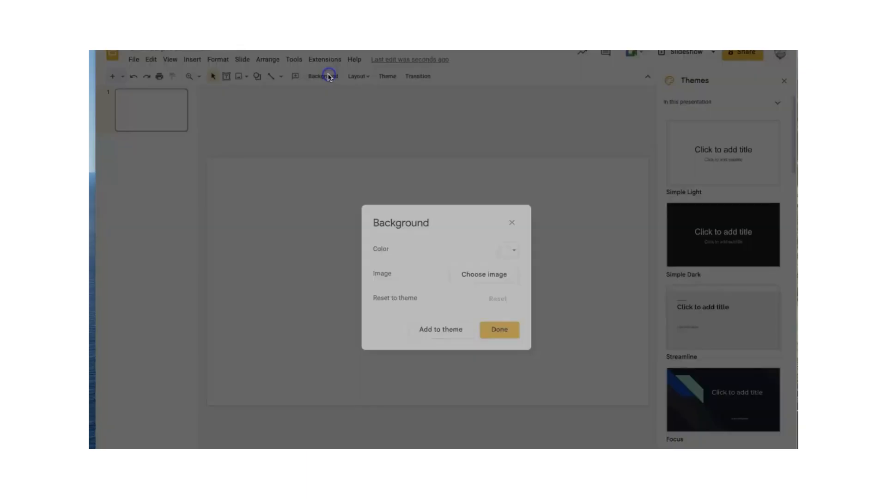
{"action": "left_click", "coordinate": [497, 276]}
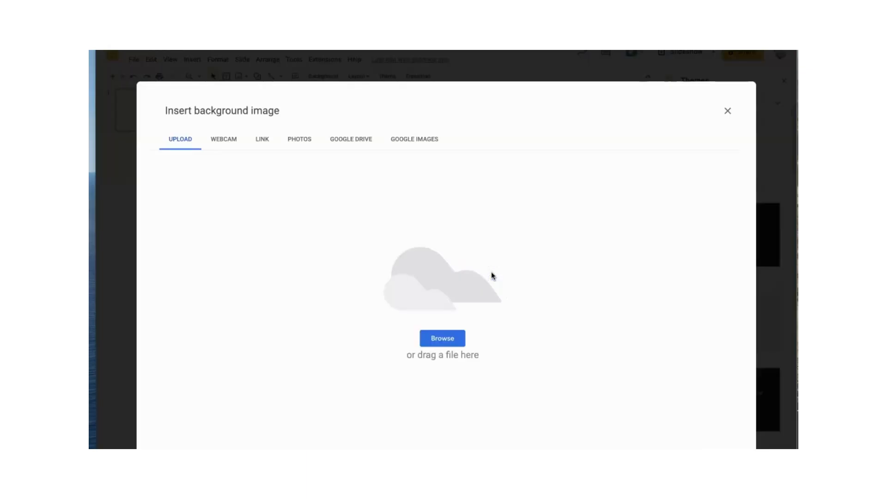
{"action": "left_click", "coordinate": [427, 141]}
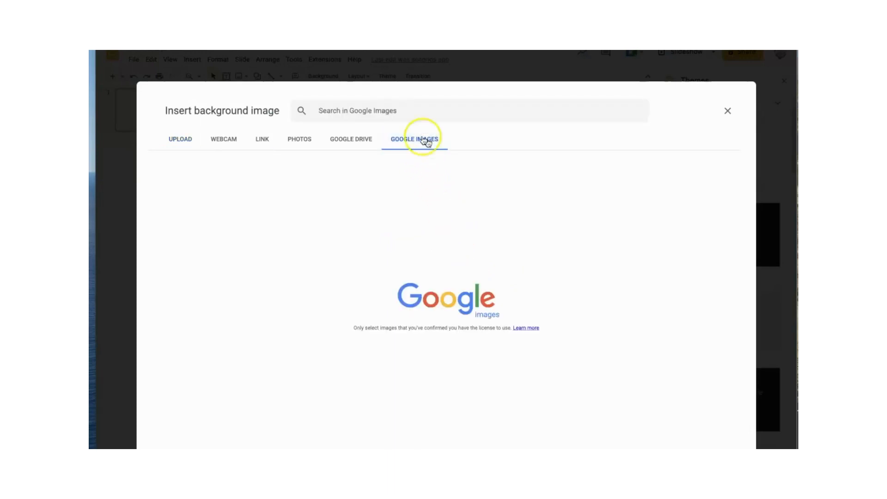
{"action": "left_click", "coordinate": [378, 109]}
{"action": "type", "text": "reef"}
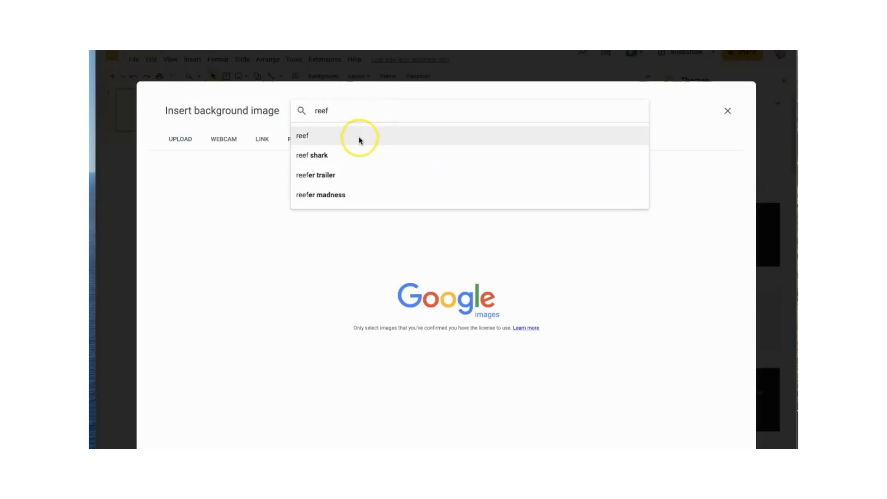
{"action": "left_click", "coordinate": [303, 135]}
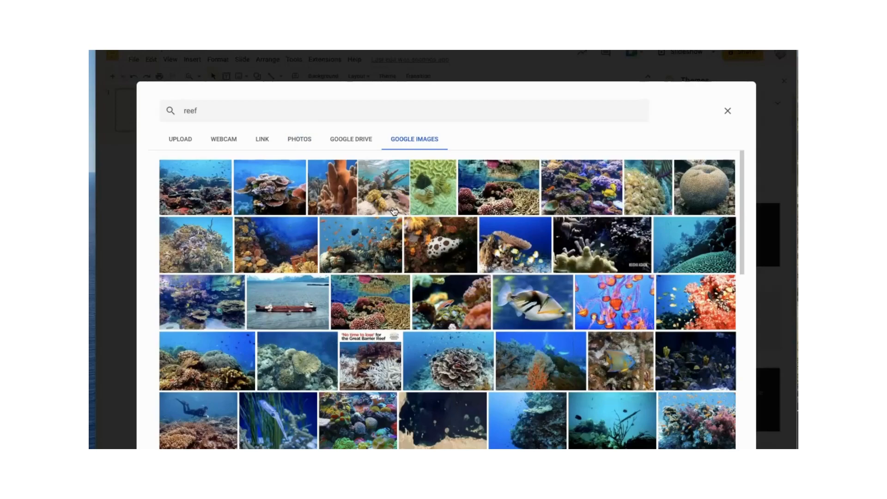
Set the multicoloured coral reef picture from the search results as the slide background.
{"action": "left_click", "coordinate": [450, 238]}
{"action": "left_click", "coordinate": [544, 302]}
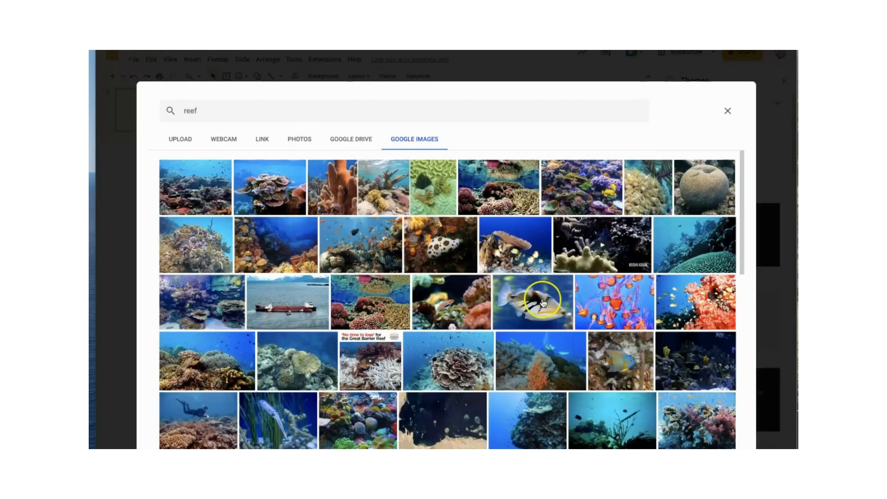
{"action": "left_click", "coordinate": [355, 419]}
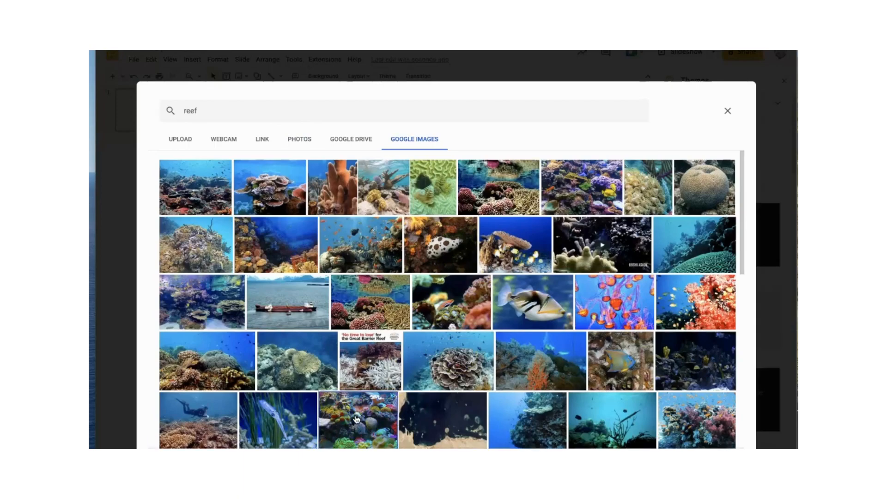
{"action": "left_click", "coordinate": [714, 445]}
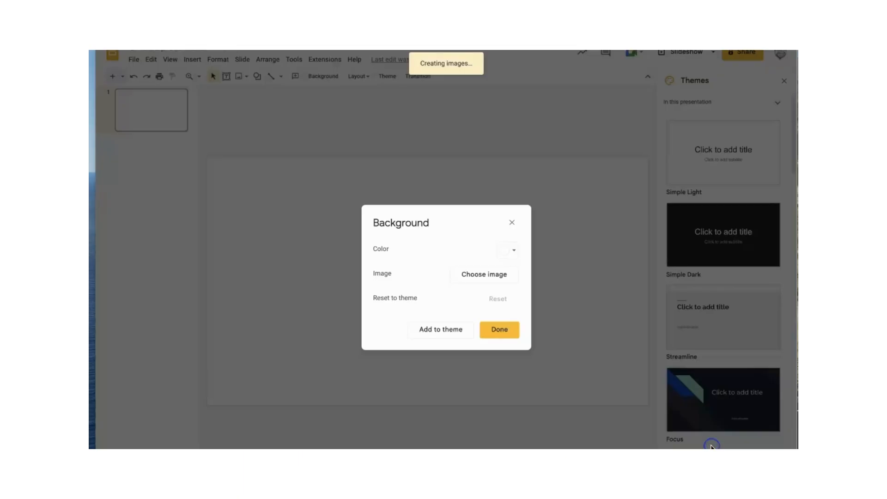
{"action": "left_click", "coordinate": [501, 330]}
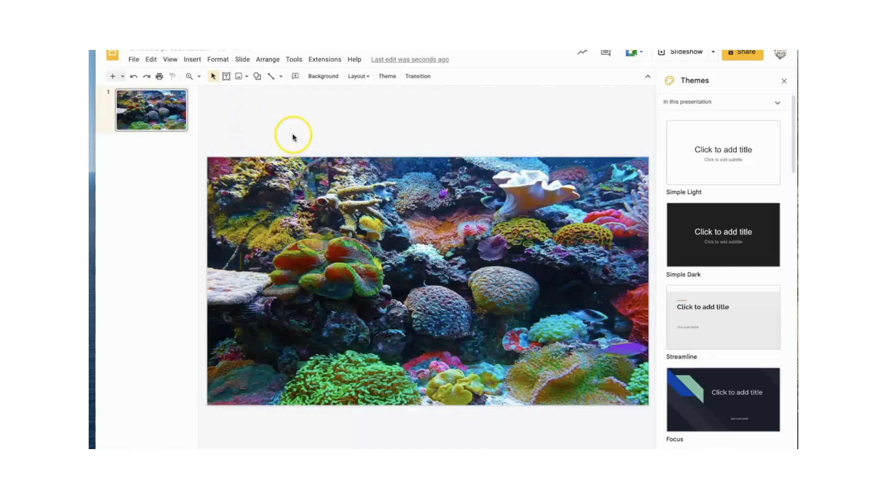
Search the web for images to insert, using the query "fish transparent background".
{"action": "left_click", "coordinate": [193, 59]}
{"action": "mouse_move", "coordinate": [193, 79]}
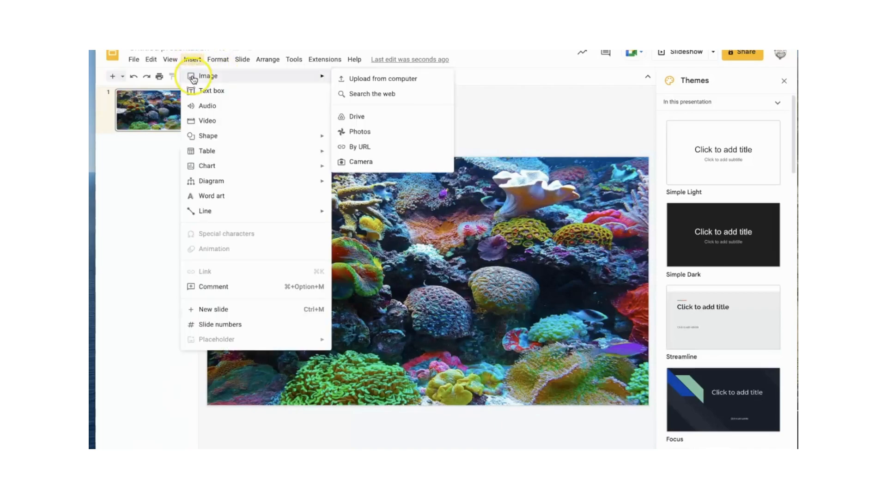
{"action": "left_click", "coordinate": [400, 93]}
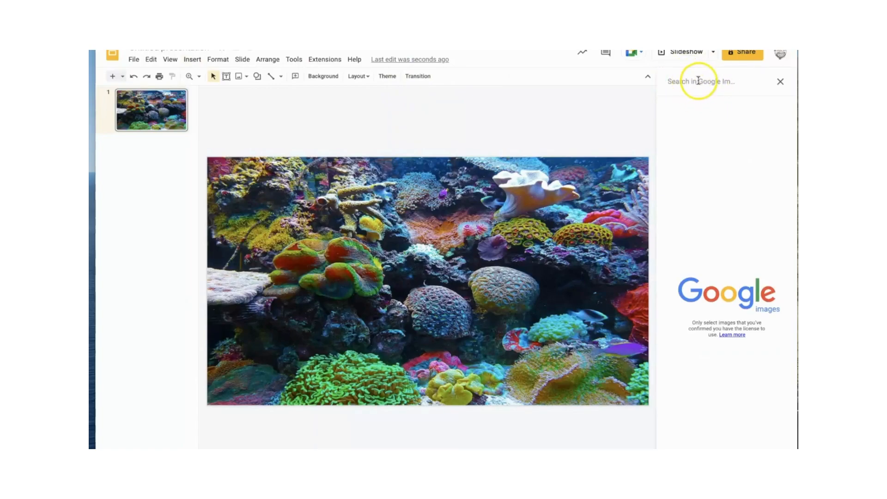
{"action": "type", "text": "fusg"}
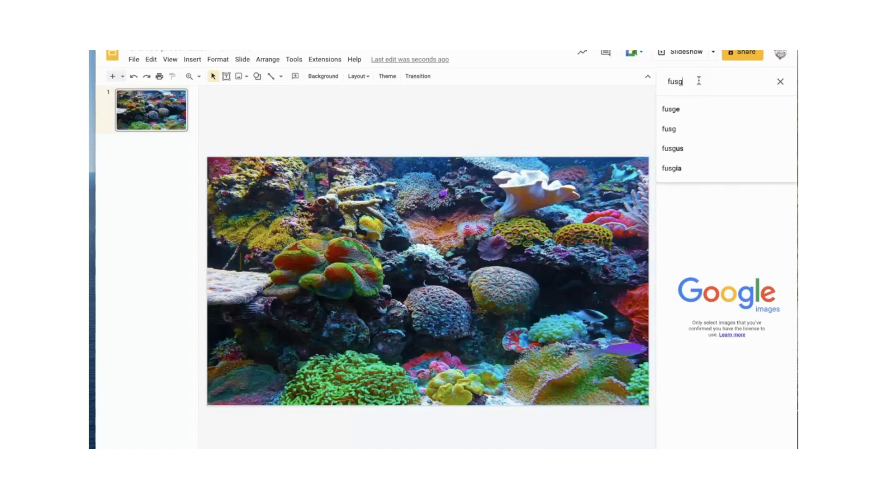
{"action": "key", "text": "BackSpace"}
{"action": "type", "text": "ish"}
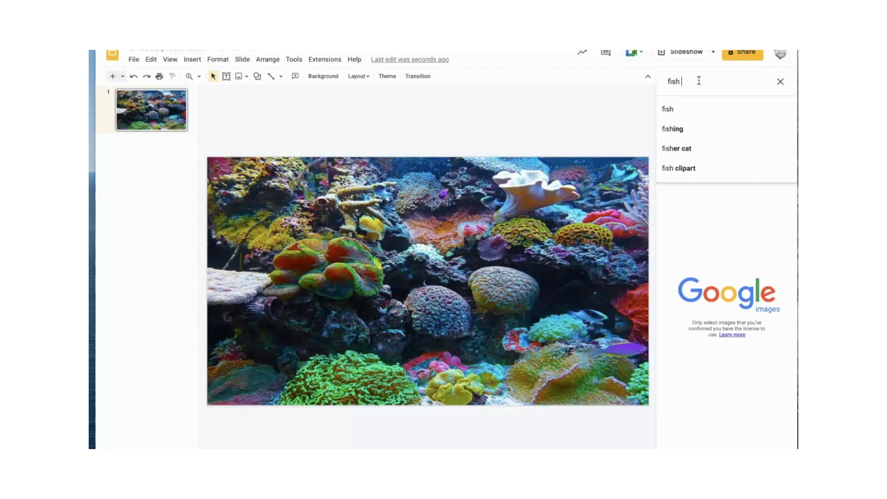
{"action": "type", "text": " transparent"}
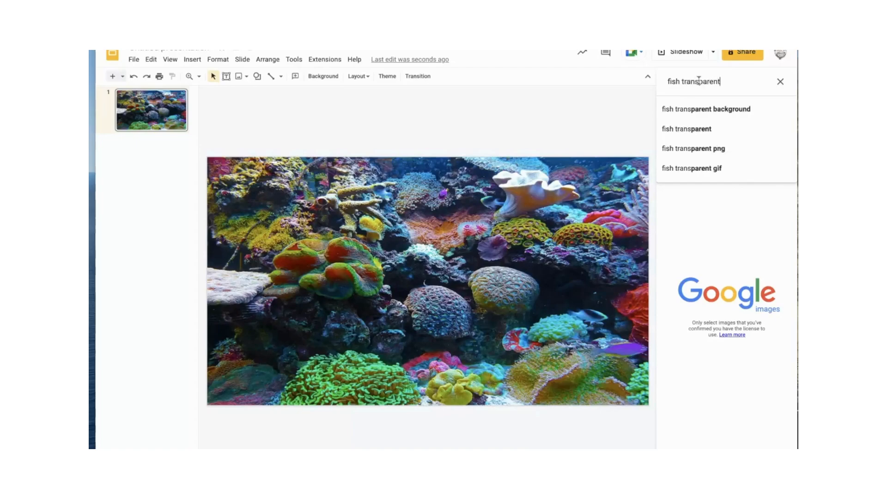
{"action": "left_click", "coordinate": [690, 108]}
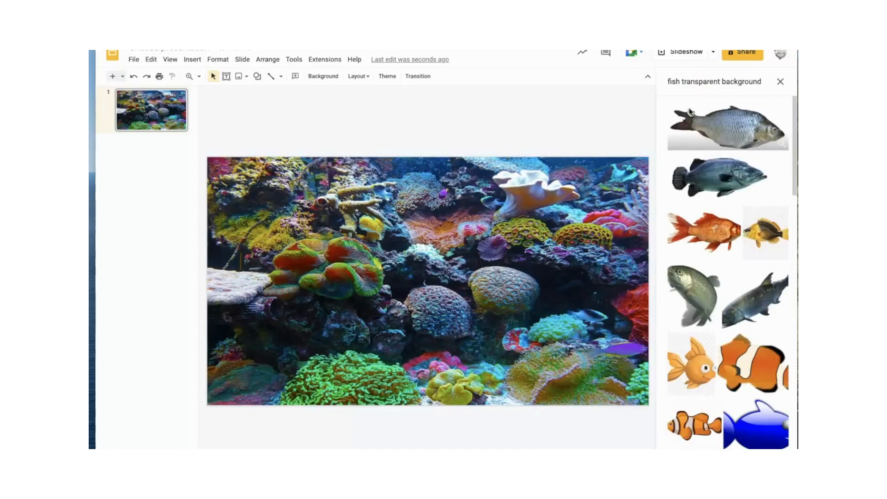
Insert the dark grey fish picture, shrink it to about a fifth of the slide width and place it near the slide's left edge.
{"action": "left_click", "coordinate": [718, 170]}
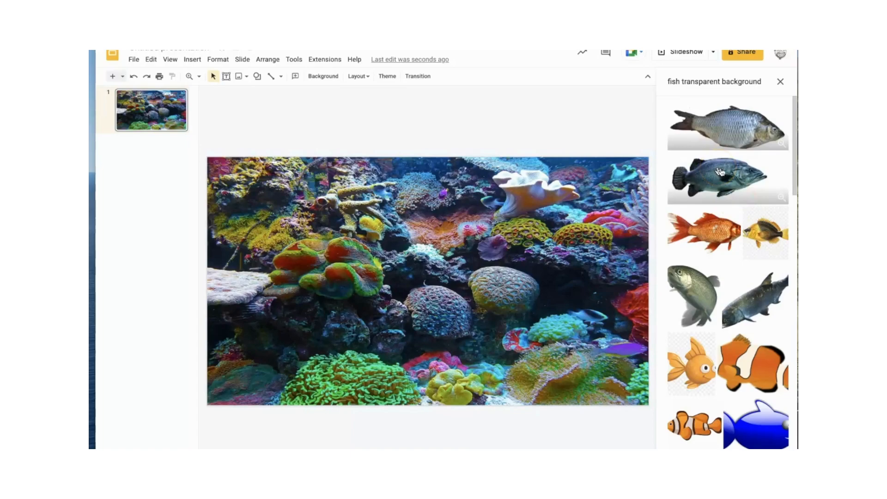
{"action": "left_click_drag", "start_coordinate": [724, 174], "coordinate": [334, 192]}
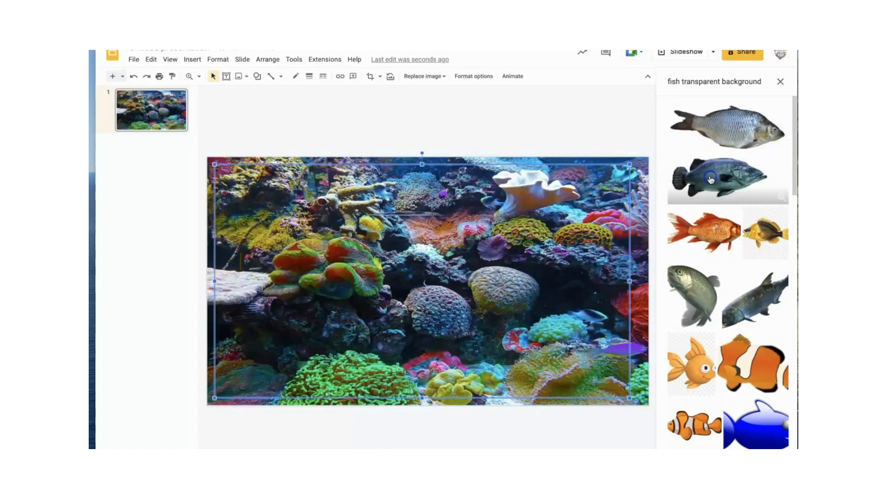
{"action": "left_click", "coordinate": [490, 276]}
{"action": "left_click_drag", "start_coordinate": [491, 276], "coordinate": [489, 276]}
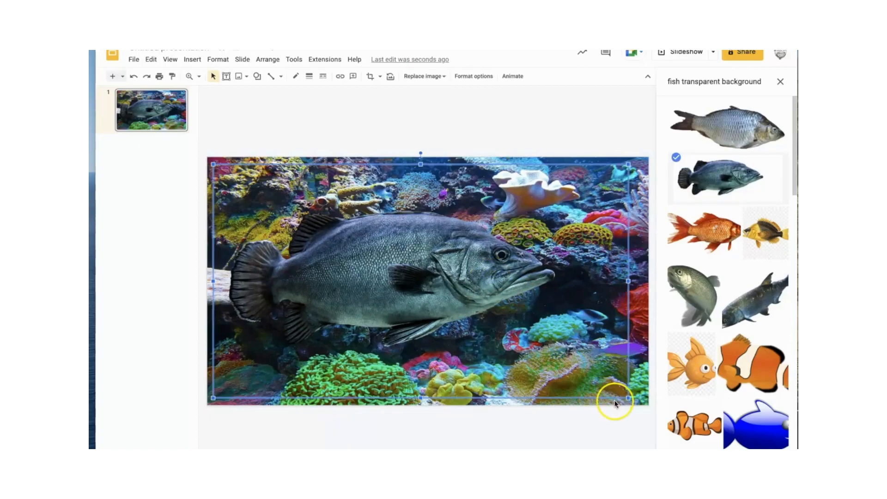
{"action": "left_click_drag", "start_coordinate": [627, 397], "coordinate": [302, 214]}
{"action": "left_click_drag", "start_coordinate": [260, 189], "coordinate": [265, 296]}
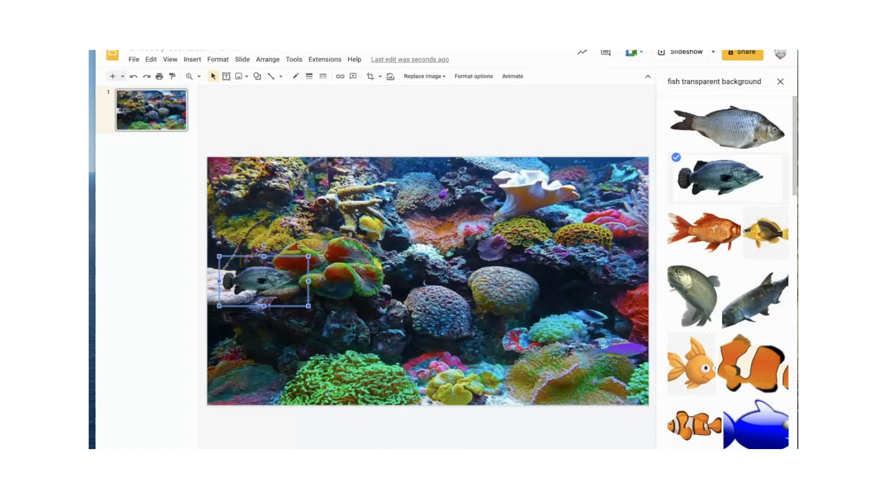
Replace the image search query with "fish" and run the search.
{"action": "left_click", "coordinate": [706, 79]}
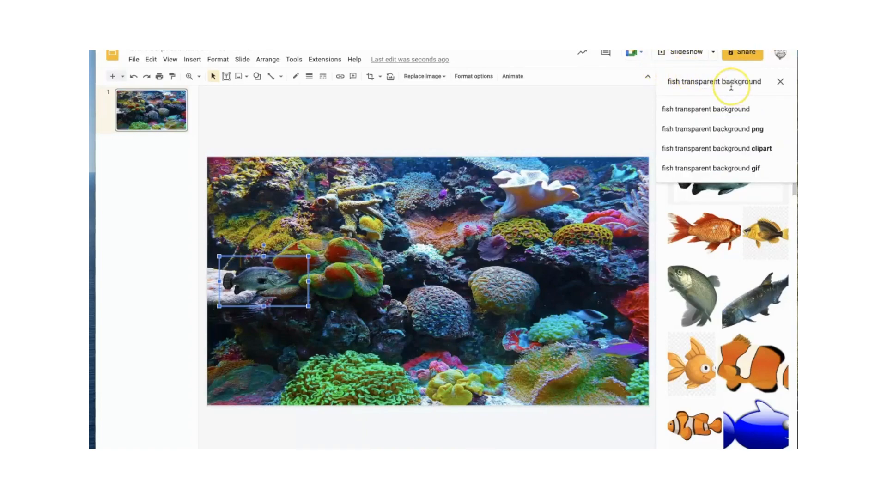
{"action": "triple_click", "coordinate": [731, 86]}
{"action": "type", "text": "fish"}
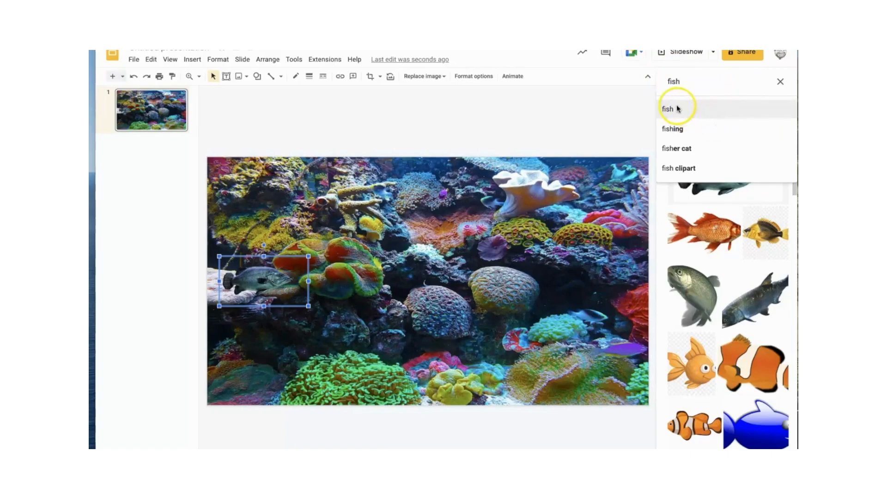
{"action": "left_click", "coordinate": [677, 107]}
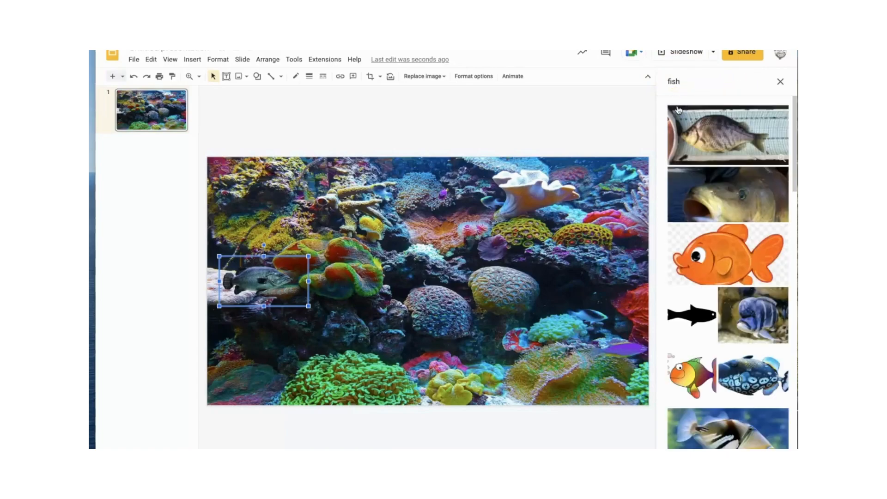
Try out the clownfish picture with a white background on the reef slide, then delete it.
{"action": "left_click", "coordinate": [763, 406]}
{"action": "left_click_drag", "start_coordinate": [763, 407], "coordinate": [457, 249]}
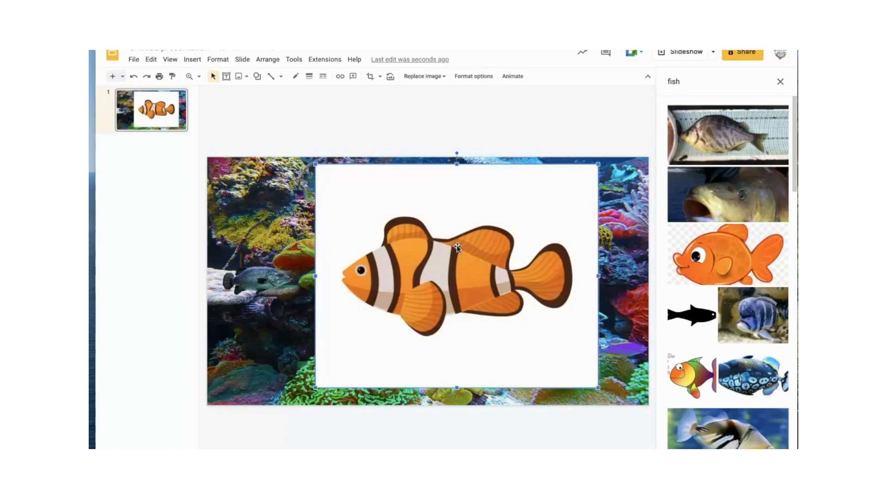
{"action": "left_click_drag", "start_coordinate": [315, 164], "coordinate": [391, 222]}
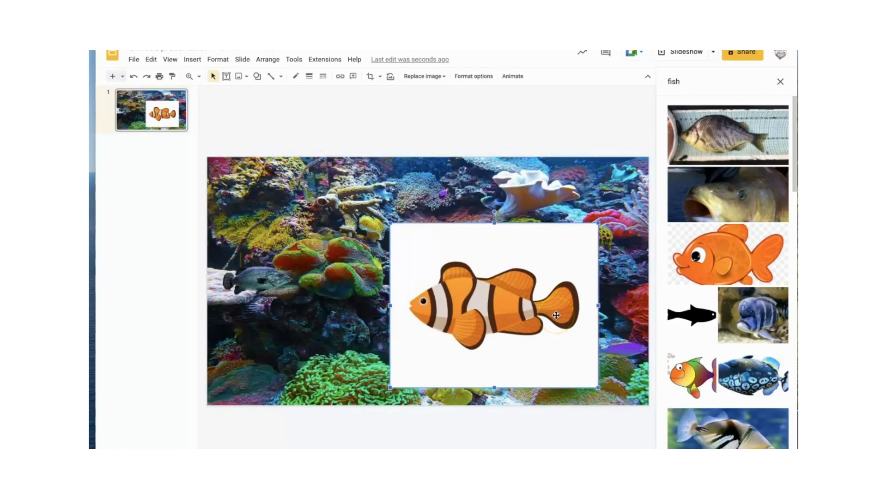
{"action": "key", "text": "Delete"}
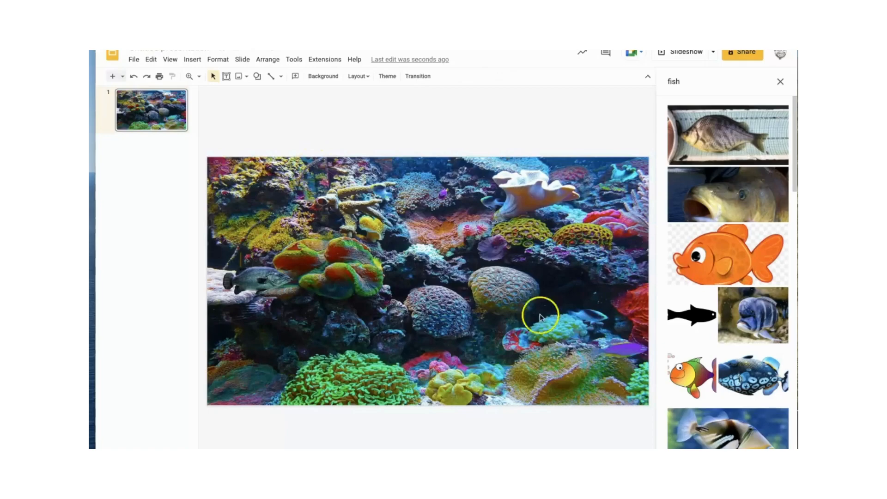
Move the small grey fish up above the pale coral ledge and delete it from the slide.
{"action": "left_click", "coordinate": [268, 257]}
{"action": "left_click_drag", "start_coordinate": [270, 253], "coordinate": [292, 233]}
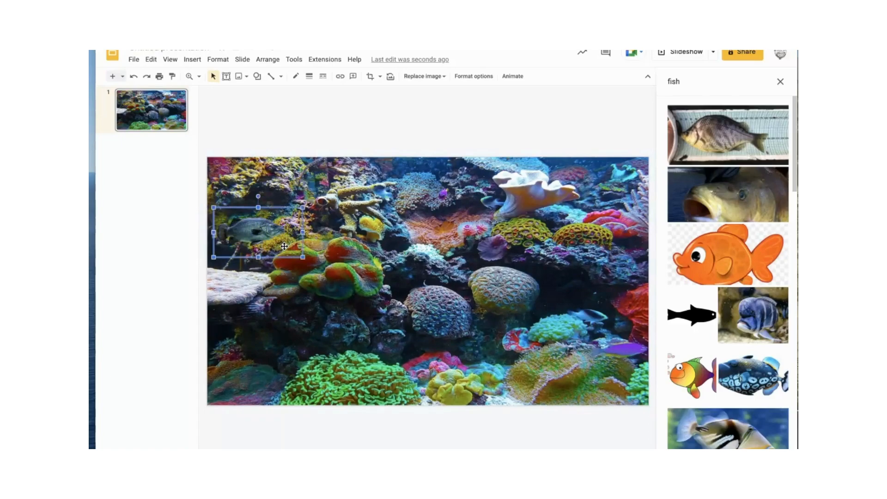
{"action": "key", "text": "Delete"}
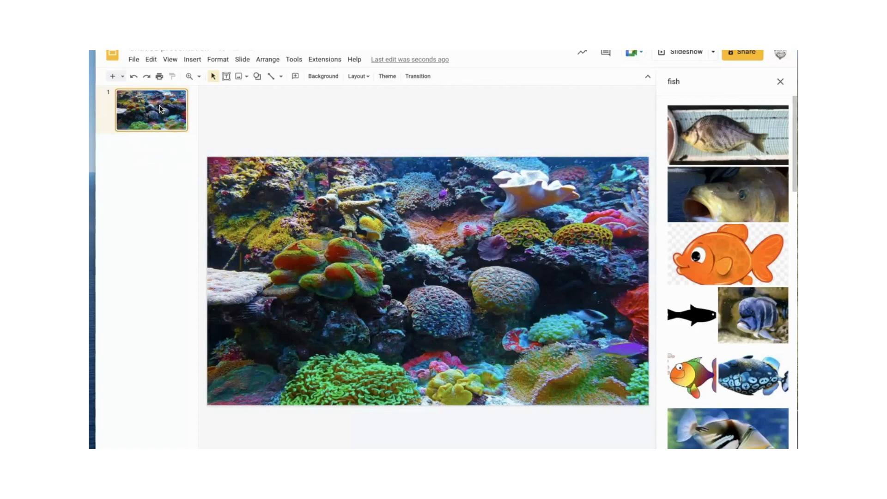
Duplicate the empty coral reef slide four times to make five identical slides.
{"action": "left_click", "coordinate": [154, 59]}
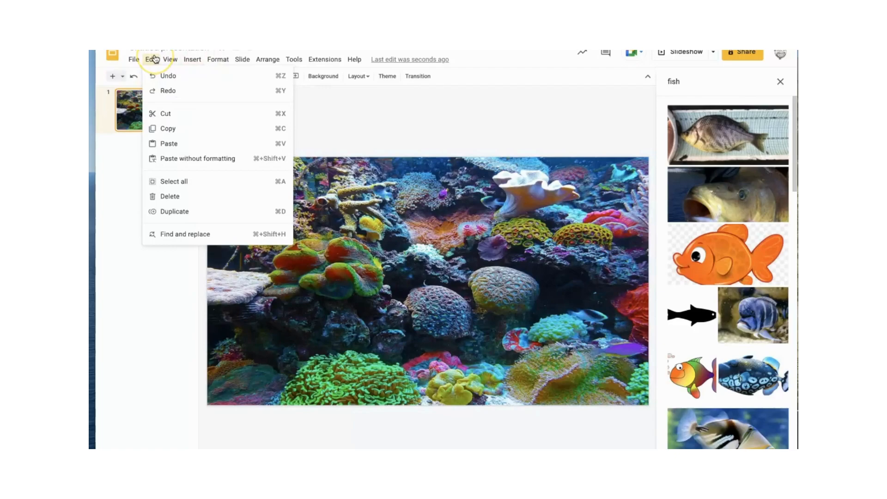
{"action": "left_click", "coordinate": [175, 212]}
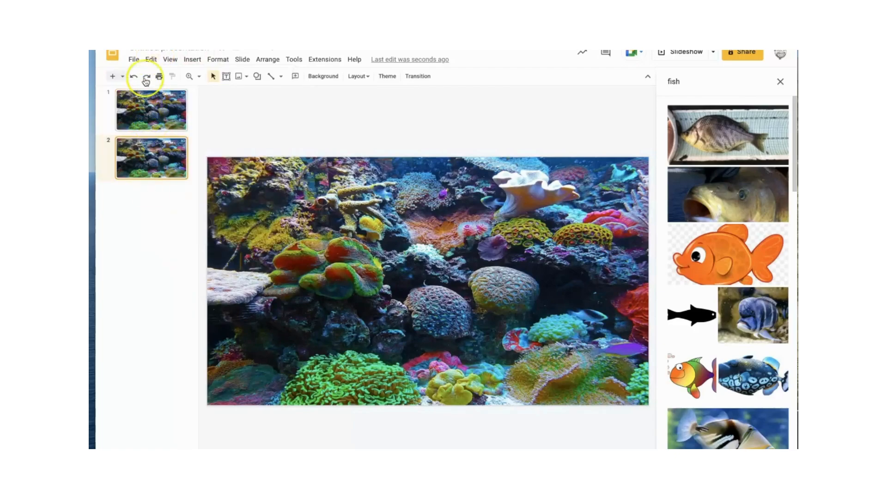
{"action": "left_click", "coordinate": [153, 59]}
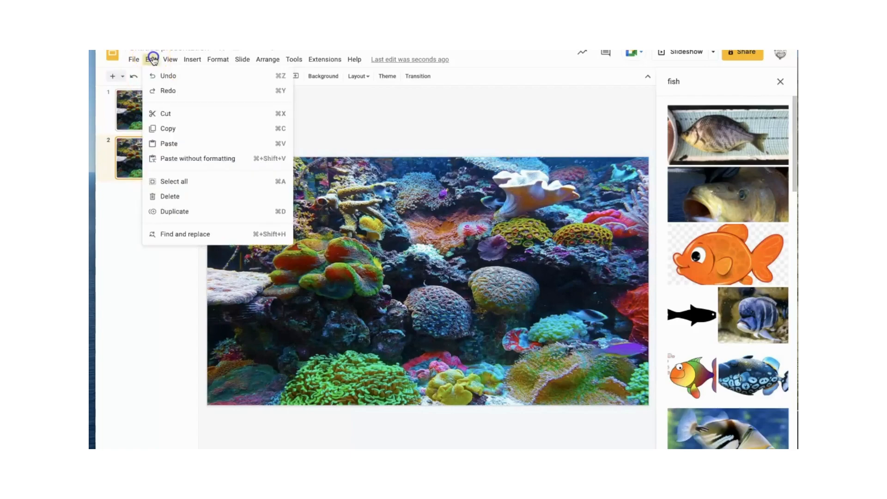
{"action": "left_click", "coordinate": [178, 211]}
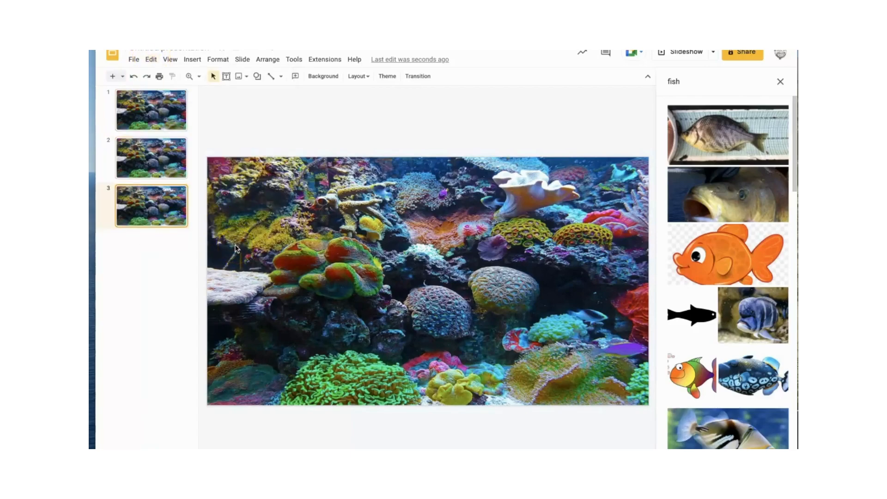
{"action": "key", "text": "ctrl+d"}
{"action": "key", "text": "ctrl+d"}
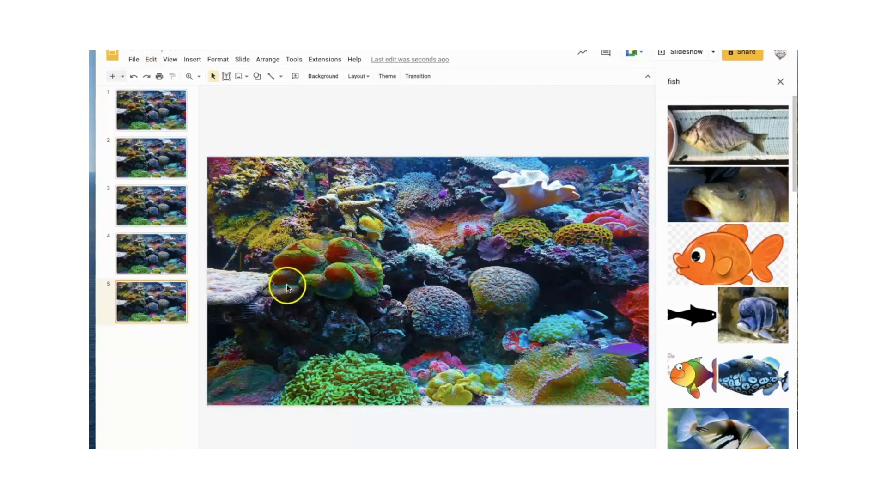
Paste the small grey fish onto slide 5 and move it almost entirely past the slide's left edge, above the pale coral ledge.
{"action": "key", "text": "ctrl+v"}
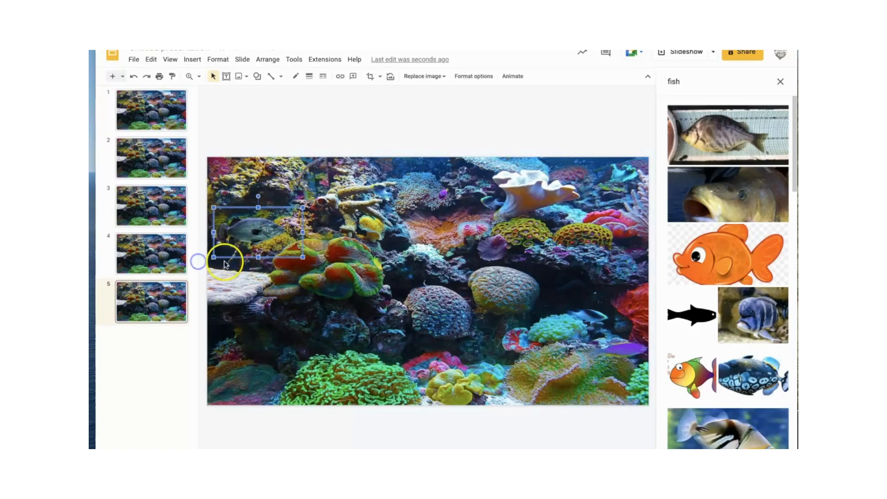
{"action": "left_click_drag", "start_coordinate": [275, 240], "coordinate": [220, 240]}
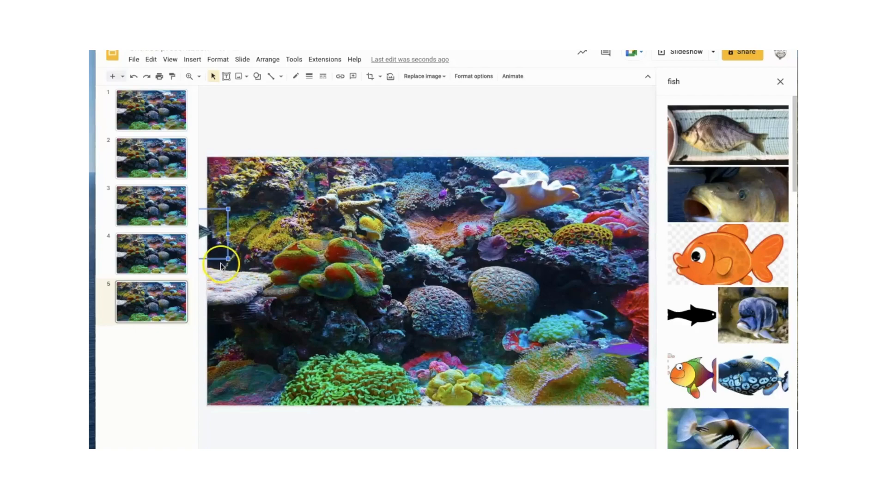
Duplicate slide 5 and the resulting slide 6, nudging the fish slightly further right into the reef on each copy.
{"action": "left_click", "coordinate": [160, 303]}
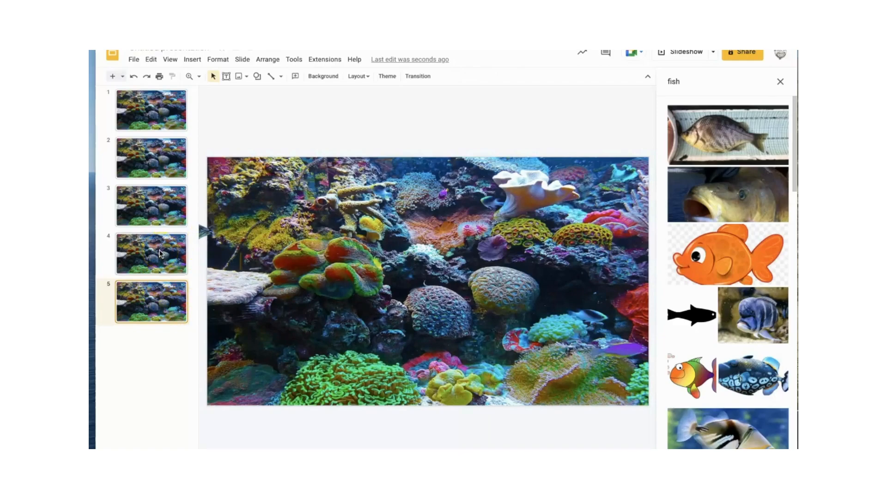
{"action": "key", "text": "ctrl+d"}
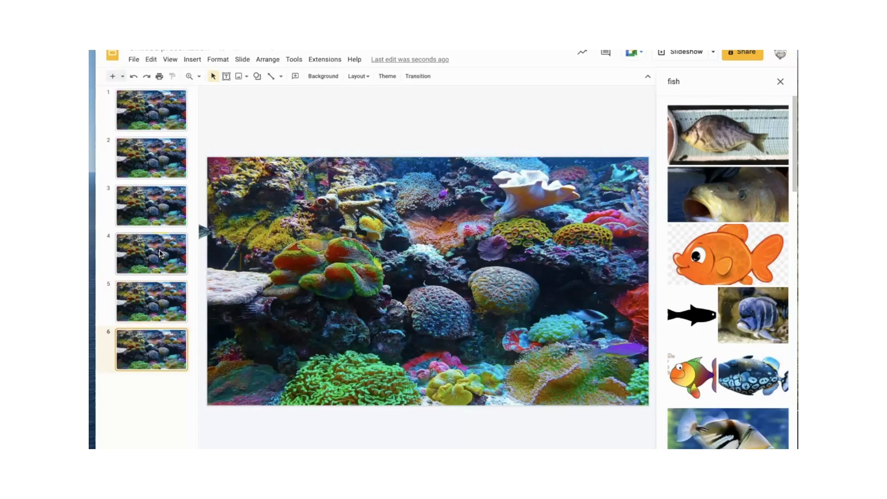
{"action": "left_click", "coordinate": [208, 231]}
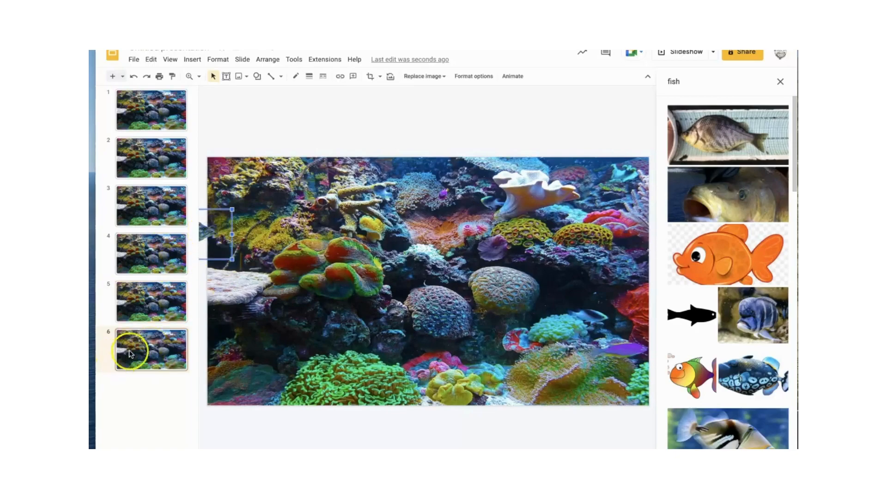
{"action": "left_click", "coordinate": [143, 348]}
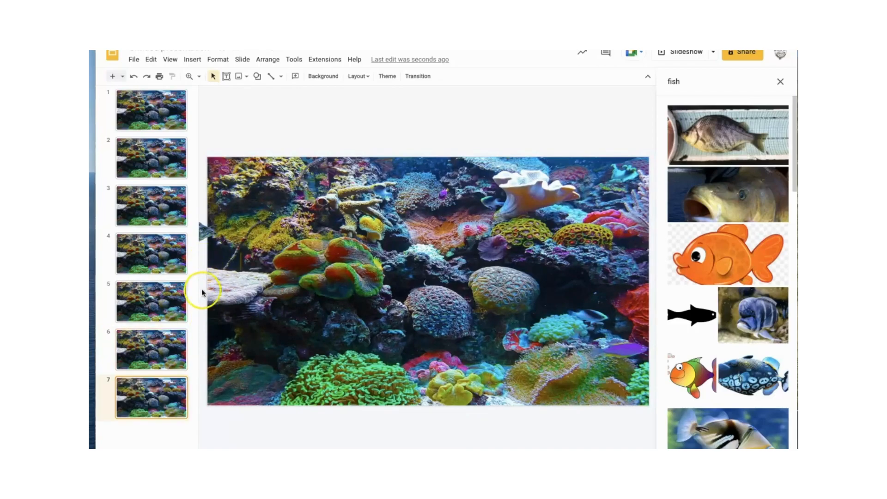
{"action": "left_click", "coordinate": [216, 232]}
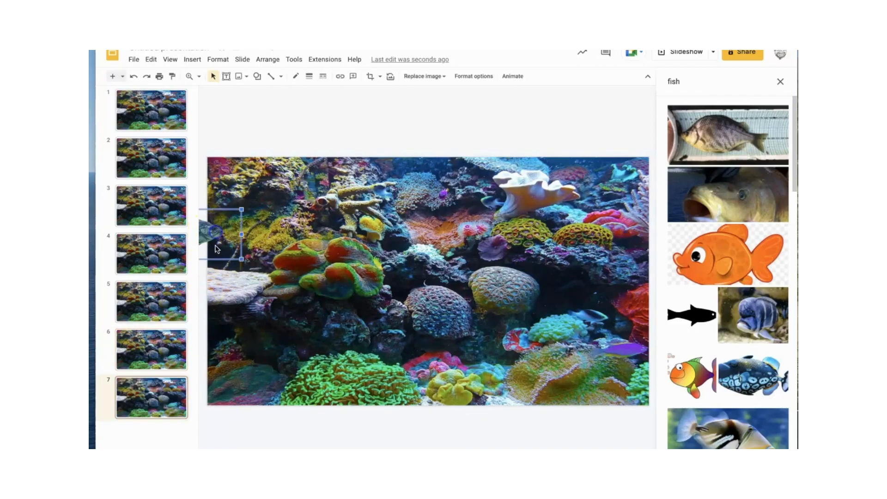
Duplicate slide 7 and shift the fish on slide 8 a little further right so more of its head enters the reef.
{"action": "left_click", "coordinate": [147, 401]}
{"action": "key", "text": "ctrl+d"}
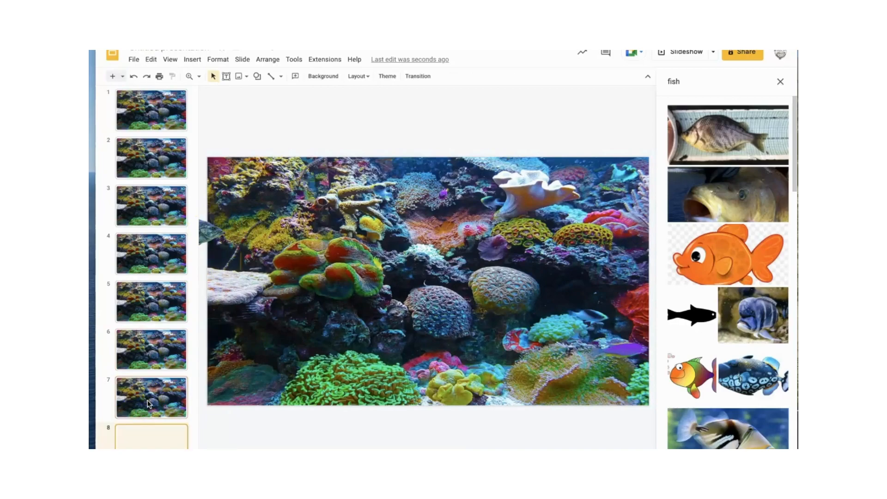
{"action": "left_click", "coordinate": [223, 235]}
{"action": "left_click", "coordinate": [148, 436]}
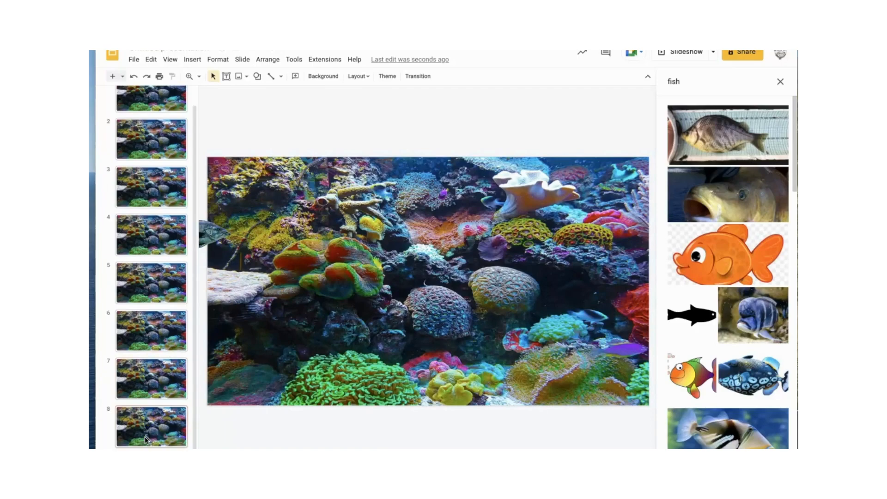
{"action": "left_click", "coordinate": [220, 237]}
{"action": "left_click_drag", "start_coordinate": [220, 236], "coordinate": [219, 244]}
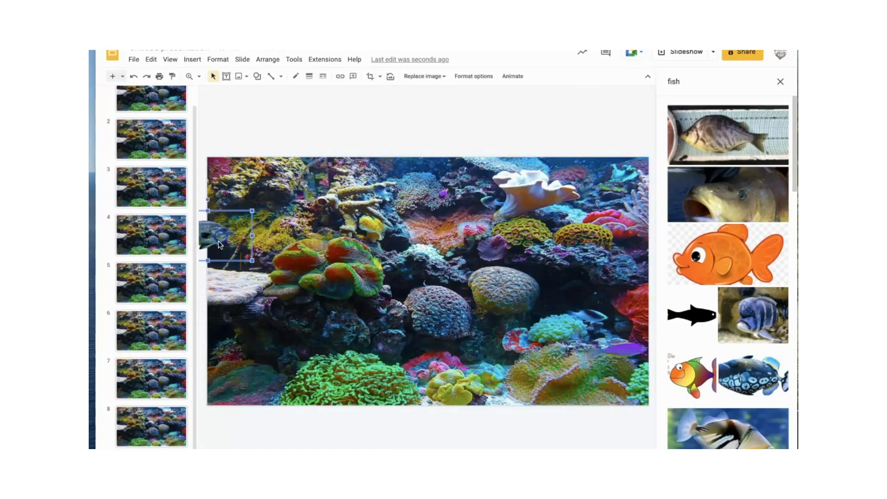
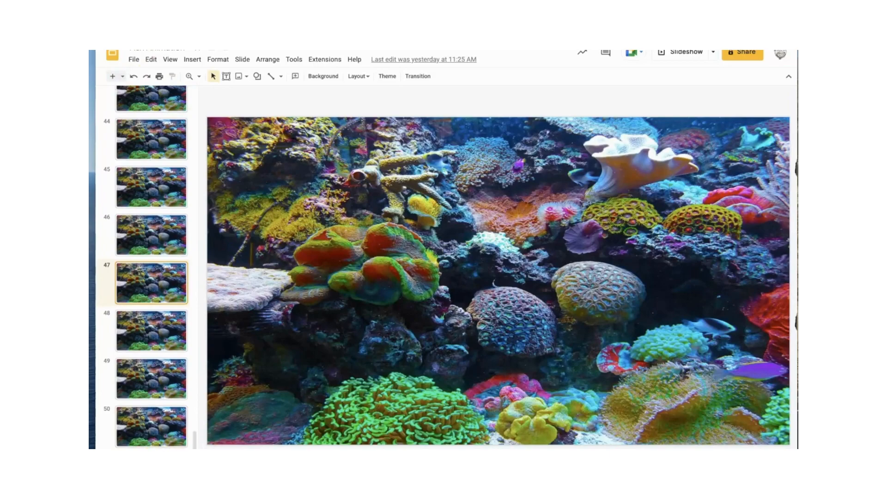
Look through the closing frames, slides 48 to 50, of the finished Fish Animation presentation.
{"action": "left_click", "coordinate": [154, 321]}
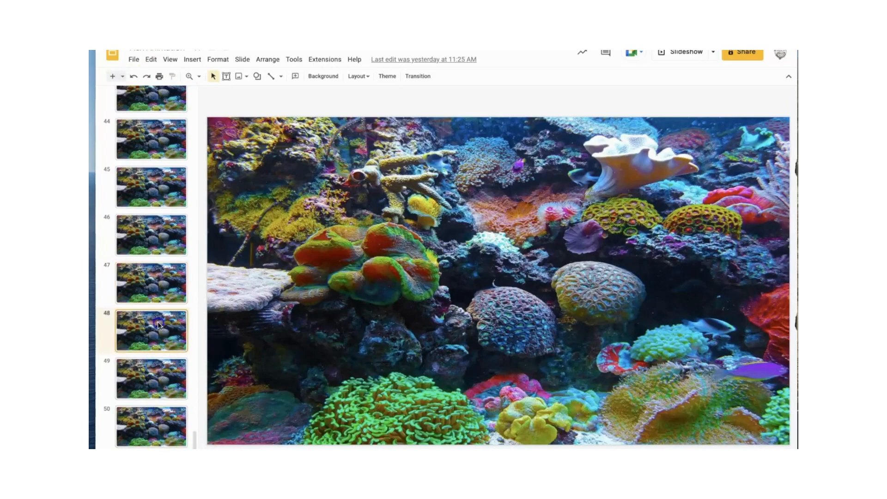
{"action": "left_click", "coordinate": [151, 364]}
{"action": "left_click", "coordinate": [142, 427]}
{"action": "left_click", "coordinate": [428, 342]}
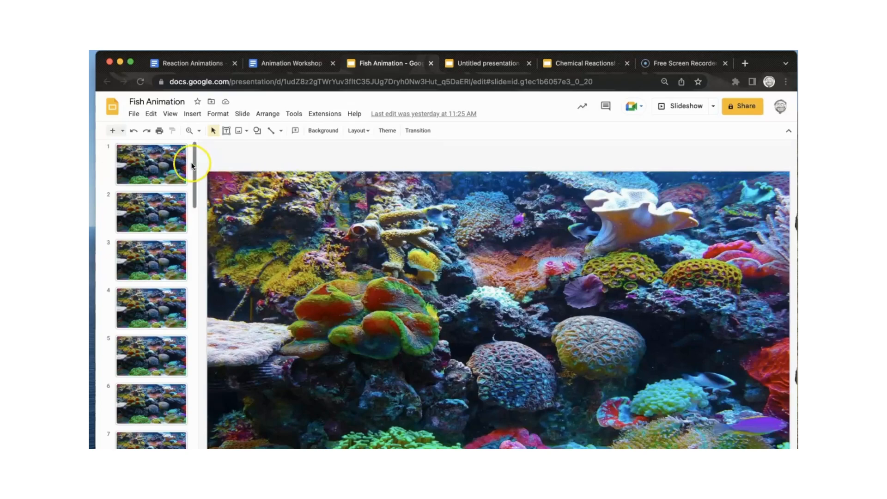
Select all slides of the Fish Animation presentation, starting from slide 1.
{"action": "left_click", "coordinate": [147, 160]}
{"action": "left_click", "coordinate": [150, 114]}
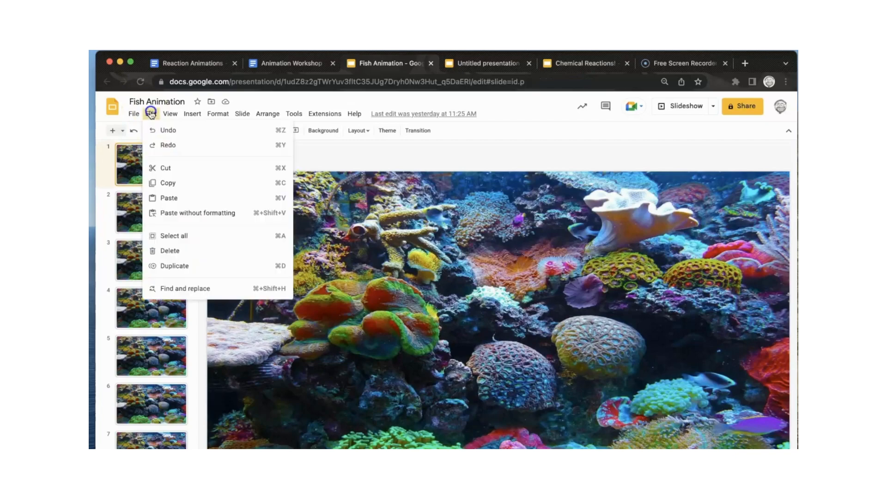
{"action": "left_click", "coordinate": [185, 235]}
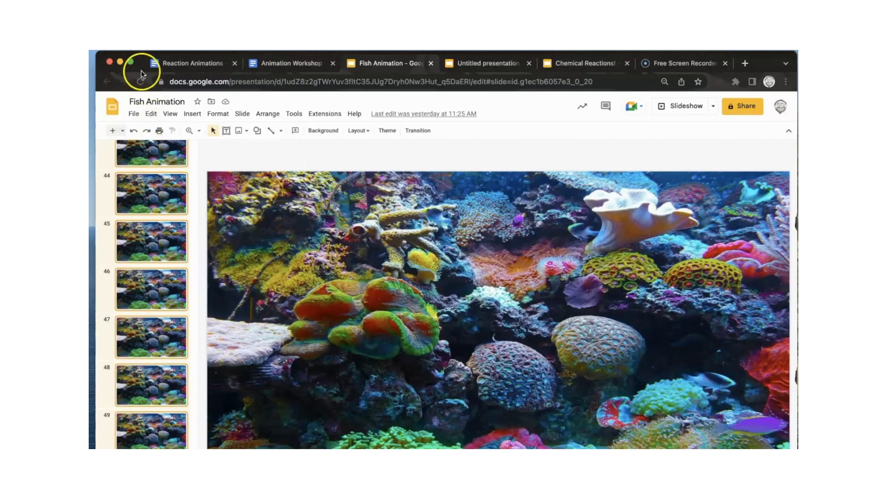
Set the web publishing options to auto-advance every second, start when the player loads and restart after the last slide.
{"action": "left_click", "coordinate": [134, 114]}
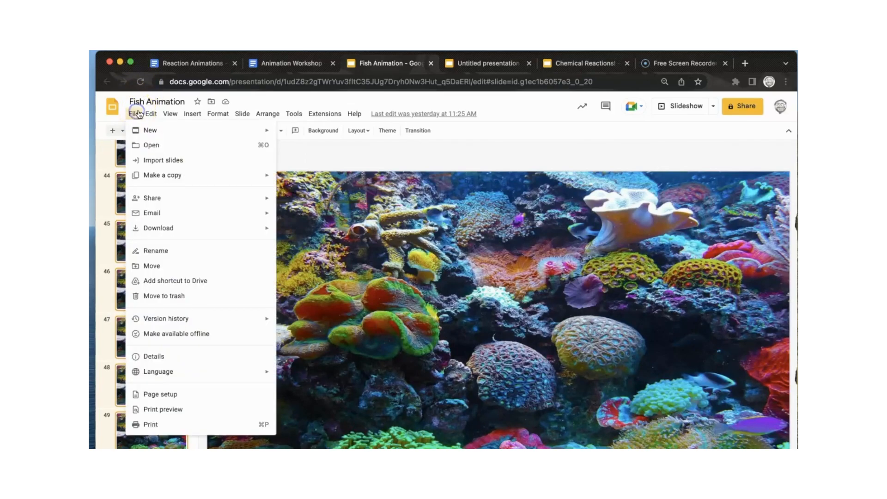
{"action": "mouse_move", "coordinate": [196, 200]}
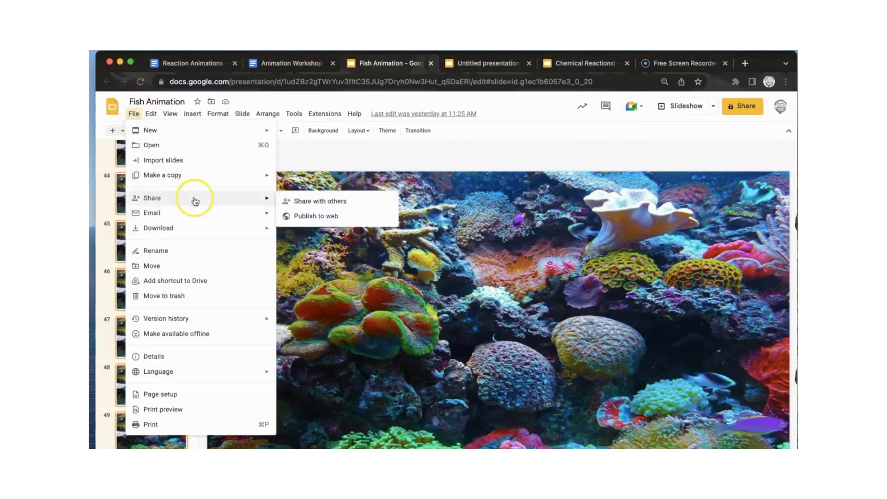
{"action": "left_click", "coordinate": [314, 215]}
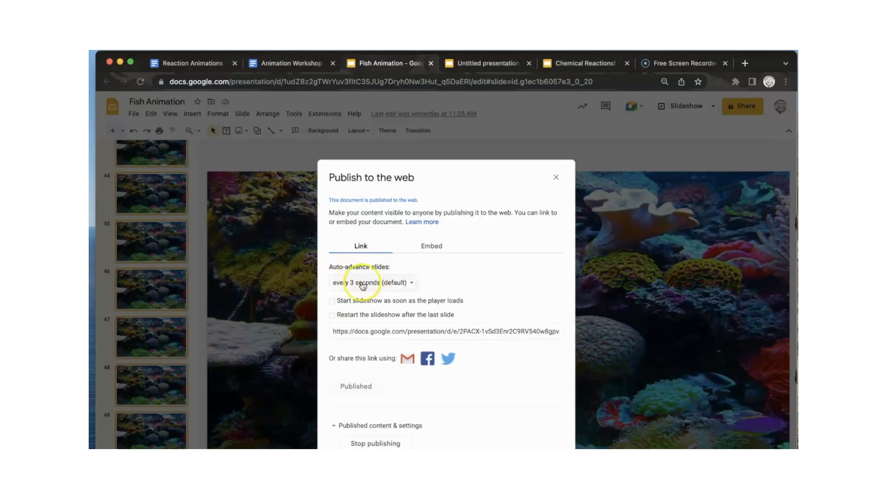
{"action": "left_click", "coordinate": [410, 281]}
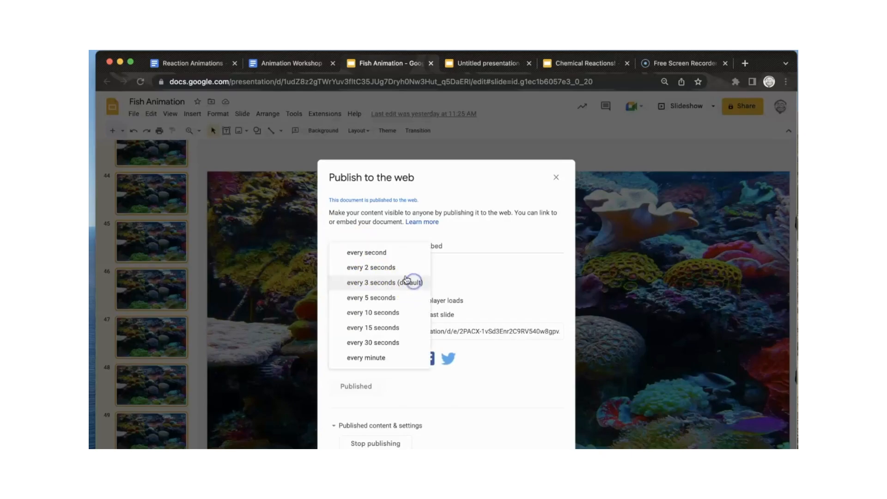
{"action": "left_click", "coordinate": [375, 252]}
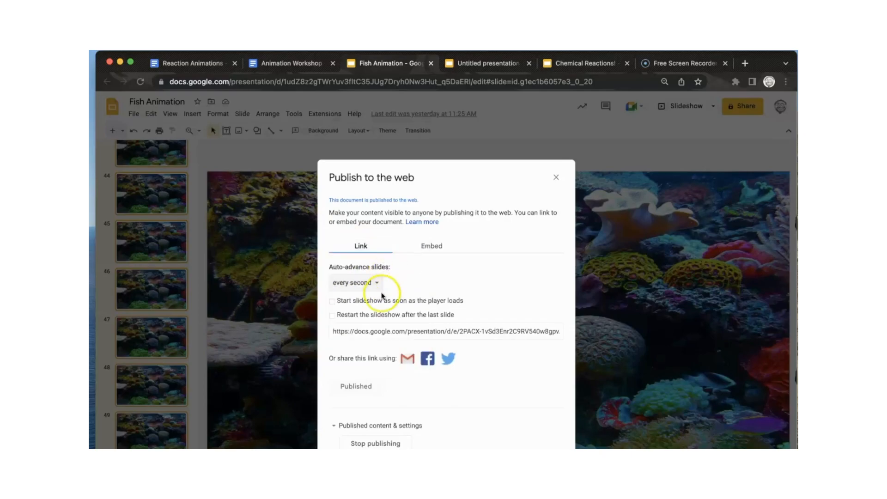
{"action": "left_click", "coordinate": [333, 301]}
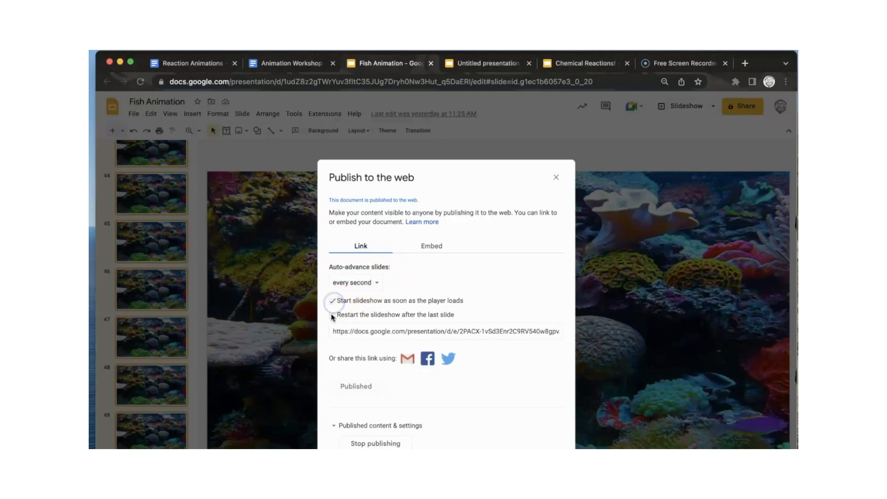
{"action": "left_click", "coordinate": [332, 316]}
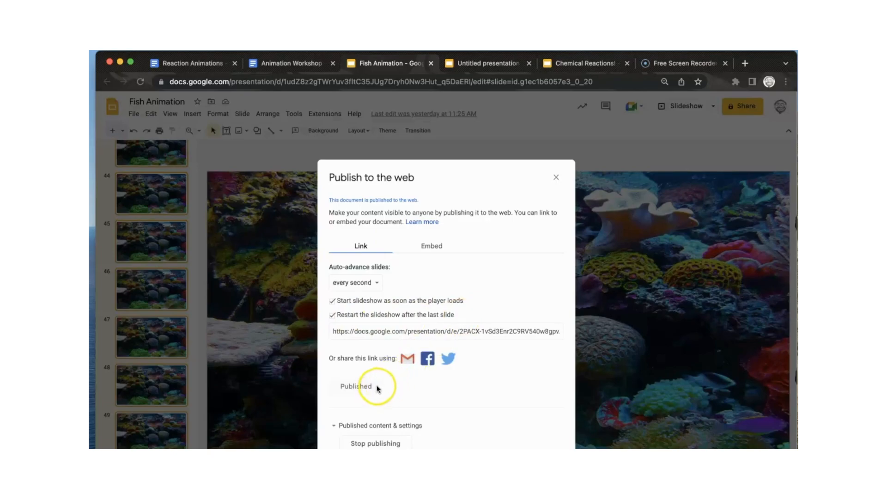
Copy the published slideshow's link and open it in a new browser tab to play the animation.
{"action": "left_click", "coordinate": [478, 331]}
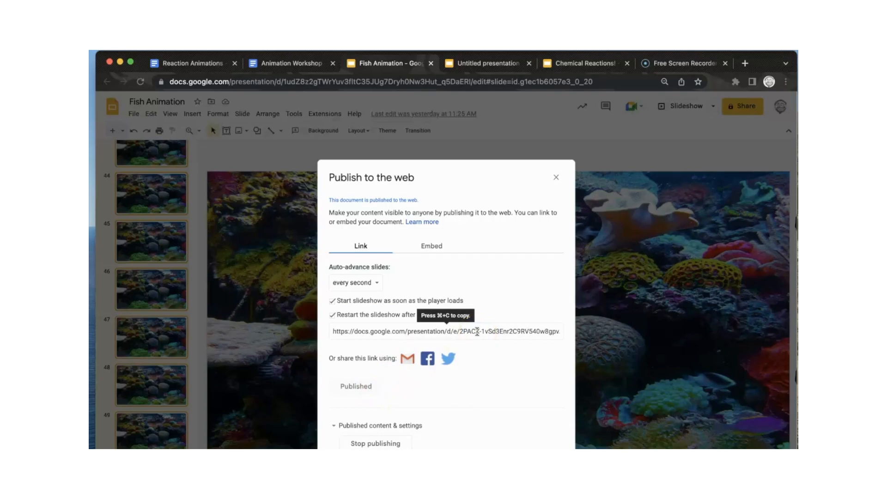
{"action": "left_click", "coordinate": [477, 332]}
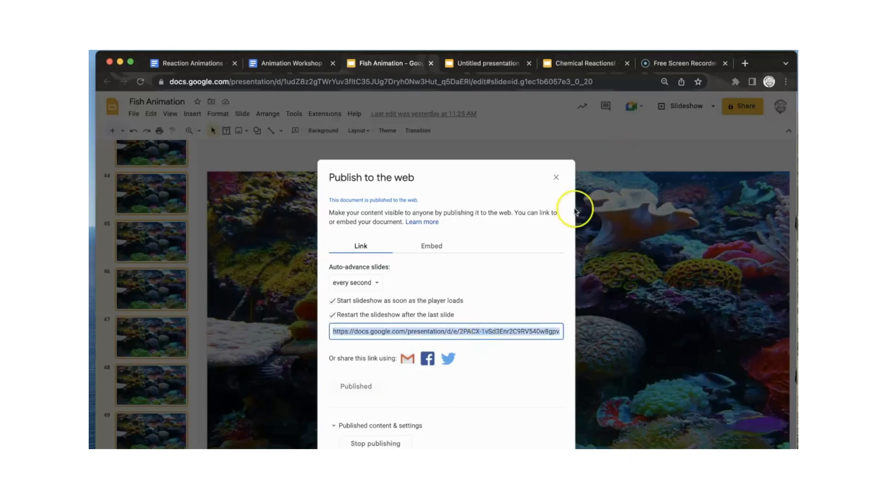
{"action": "left_click", "coordinate": [745, 63]}
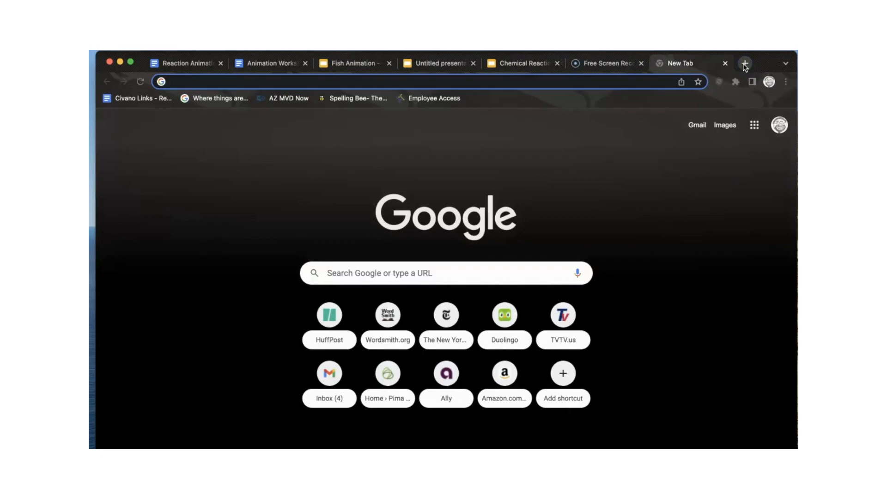
{"action": "type", "text": "https://docs.google.com/presentation/d/e/2PACX-1vSd3Enr2C9RV540w8gpvAt6OKclZDhDFpE3Ol6sUzoXAK_2qbPCpDG8u9xyS7y9HQCmotby42Yn_50L/pub?start=true&loop=true&delayms=1000"}
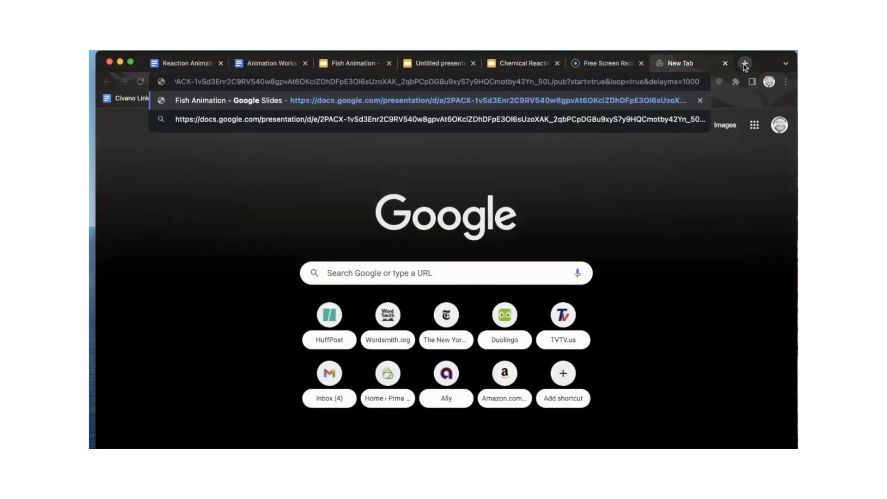
{"action": "key", "text": "Return"}
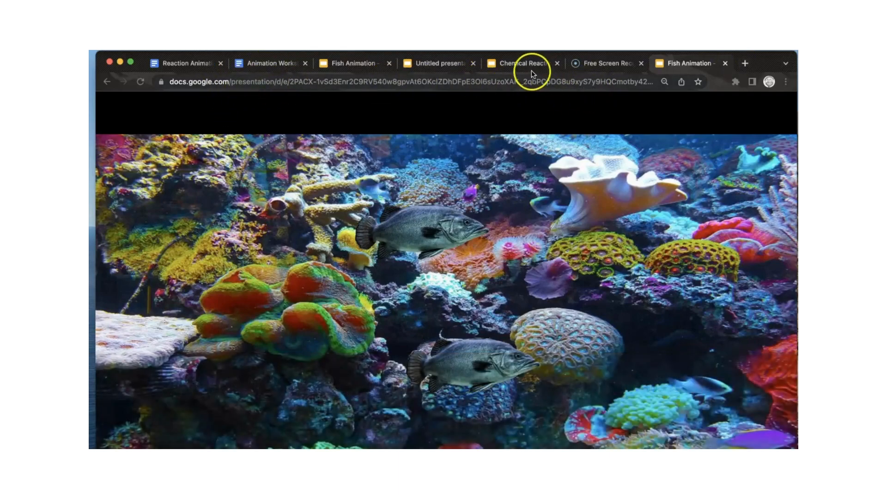
Change the delayms value in the published slideshow's link to 100 and reload the animation.
{"action": "left_click", "coordinate": [593, 85]}
{"action": "left_click", "coordinate": [602, 87]}
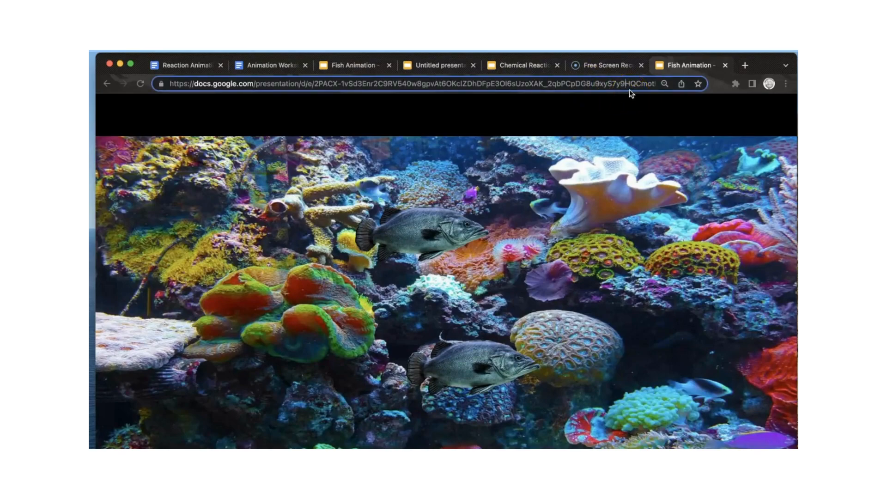
{"action": "key", "text": "Right"}
{"action": "key", "text": "Right"}
{"action": "key", "text": "Right"}
{"action": "key", "text": "Right"}
{"action": "key", "text": "Right"}
{"action": "key", "text": "Right"}
{"action": "key", "text": "Right"}
{"action": "key", "text": "Right"}
{"action": "key", "text": "Right"}
{"action": "key", "text": "Right"}
{"action": "key", "text": "Right"}
{"action": "key", "text": "Right"}
{"action": "key", "text": "Right"}
{"action": "key", "text": "Right"}
{"action": "key", "text": "Right"}
{"action": "key", "text": "Right"}
{"action": "key", "text": "Right"}
{"action": "key", "text": "Right"}
{"action": "key", "text": "Right"}
{"action": "key", "text": "Right"}
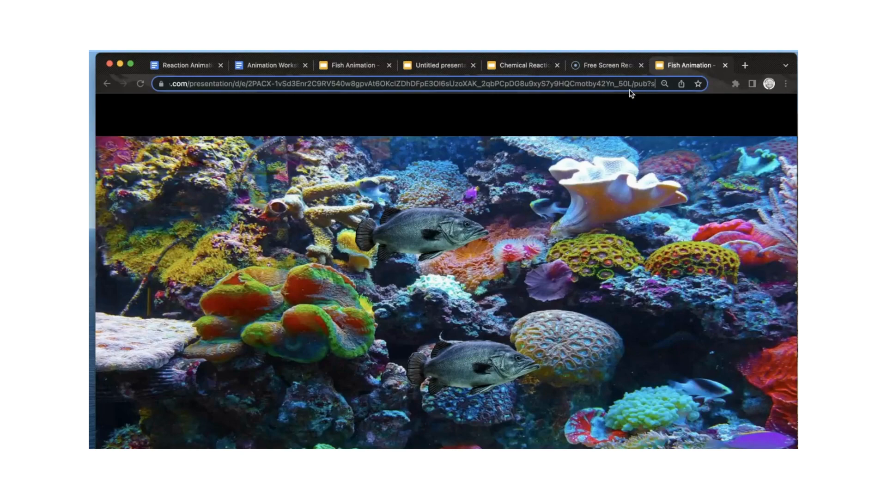
{"action": "key", "text": "Right"}
{"action": "key", "text": "Right"}
{"action": "key", "text": "Right"}
{"action": "key", "text": "Right"}
{"action": "key", "text": "Right"}
{"action": "key", "text": "Right"}
{"action": "key", "text": "Right"}
{"action": "key", "text": "Right"}
{"action": "key", "text": "Right"}
{"action": "key", "text": "Right"}
{"action": "key", "text": "Right"}
{"action": "key", "text": "Right"}
{"action": "key", "text": "Right"}
{"action": "key", "text": "Right"}
{"action": "key", "text": "Right"}
{"action": "key", "text": "Right"}
{"action": "key", "text": "Right"}
{"action": "key", "text": "Right"}
{"action": "key", "text": "Right"}
{"action": "key", "text": "Right"}
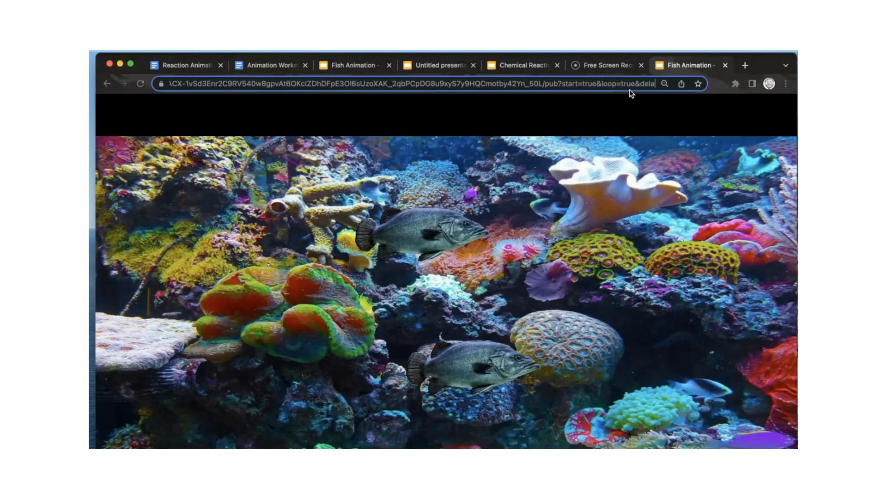
{"action": "key", "text": "Right"}
{"action": "key", "text": "Right"}
{"action": "key", "text": "Right"}
{"action": "key", "text": "Right"}
{"action": "key", "text": "Right"}
{"action": "key", "text": "Right"}
{"action": "key", "text": "Right"}
{"action": "key", "text": "Right"}
{"action": "key", "text": "Right"}
{"action": "key", "text": "Right"}
{"action": "key", "text": "Right"}
{"action": "key", "text": "Right"}
{"action": "key", "text": "Right"}
{"action": "key", "text": "Right"}
{"action": "key", "text": "Right"}
{"action": "key", "text": "Right"}
{"action": "key", "text": "Right"}
{"action": "key", "text": "Right"}
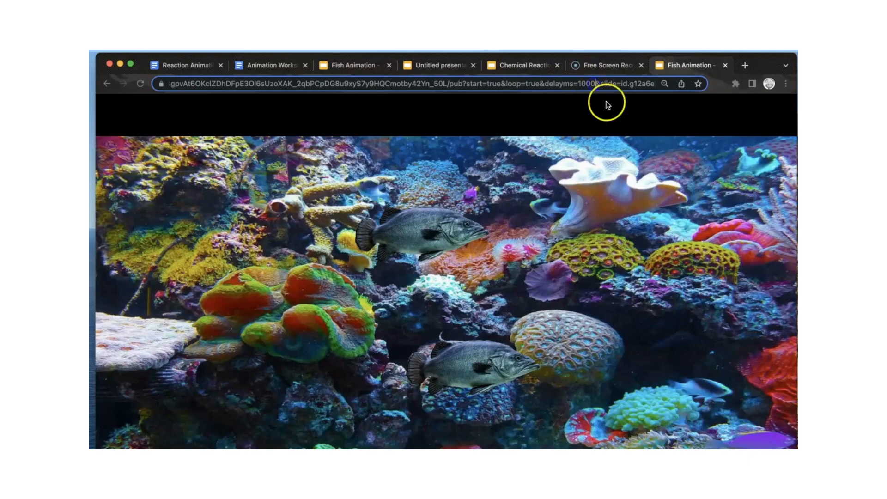
{"action": "key", "text": "BackSpace"}
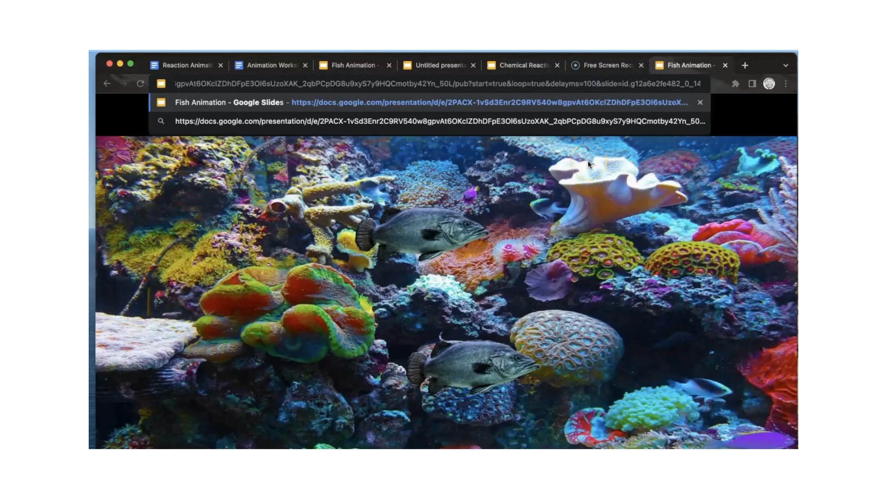
{"action": "key", "text": "Return"}
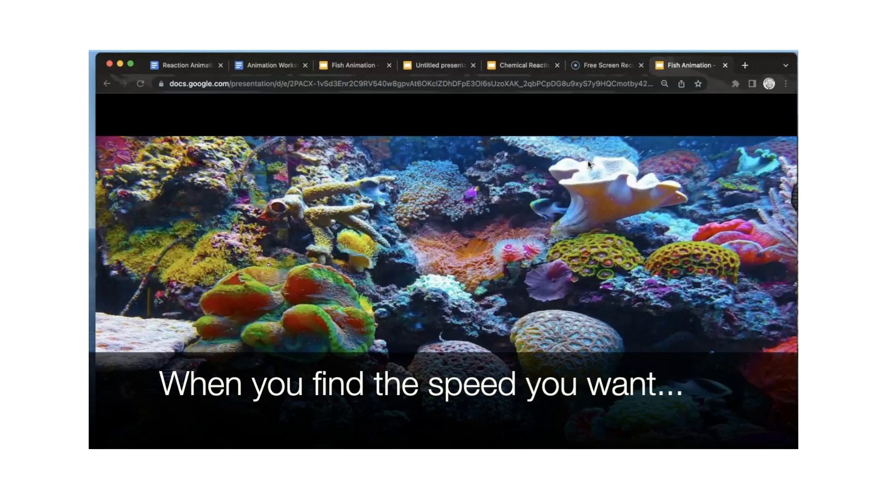
Set the delayms value in the published Fish Animation link to 20 and play the slideshow again.
{"action": "left_click", "coordinate": [643, 84]}
{"action": "left_click", "coordinate": [642, 84]}
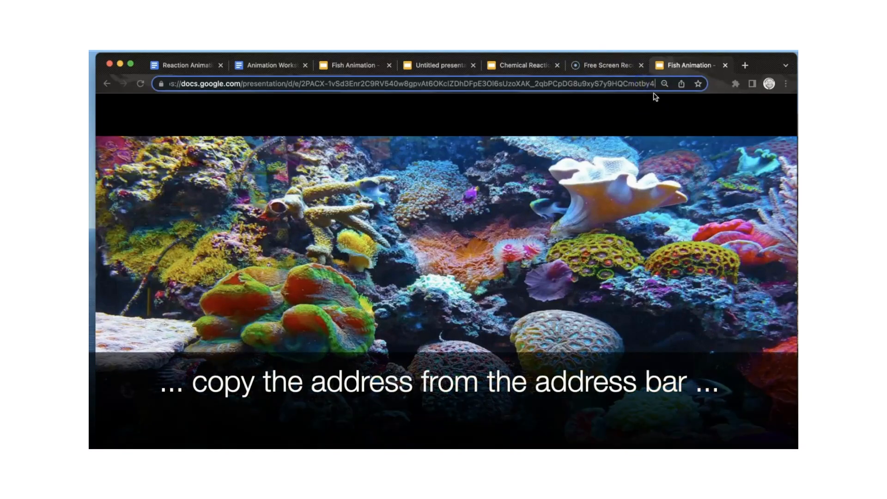
{"action": "key", "text": "Right"}
{"action": "key", "text": "Right"}
{"action": "key", "text": "Right"}
{"action": "key", "text": "Right"}
{"action": "key", "text": "Right"}
{"action": "key", "text": "Right"}
{"action": "key", "text": "Right"}
{"action": "key", "text": "Right"}
{"action": "key", "text": "Right"}
{"action": "key", "text": "Right"}
{"action": "key", "text": "Right"}
{"action": "key", "text": "Right"}
{"action": "key", "text": "Right"}
{"action": "key", "text": "Right"}
{"action": "key", "text": "Right"}
{"action": "key", "text": "Right"}
{"action": "key", "text": "Right"}
{"action": "key", "text": "Right"}
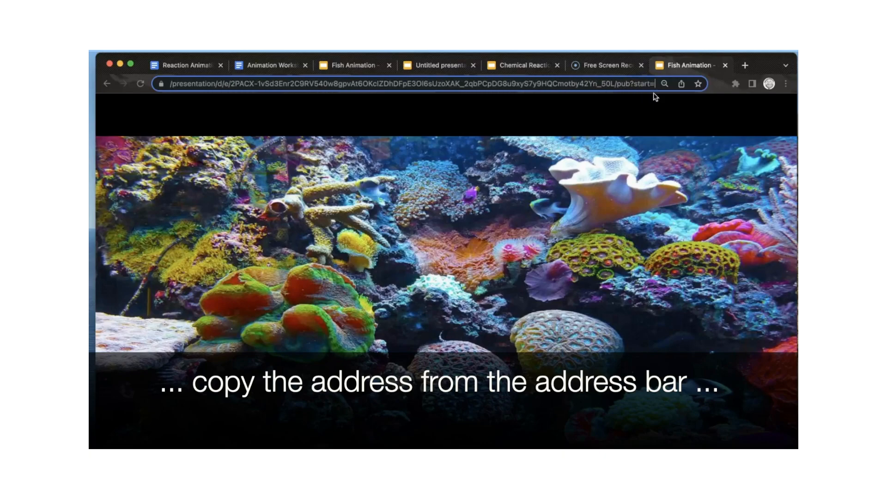
{"action": "key", "text": "Right"}
{"action": "key", "text": "Right"}
{"action": "key", "text": "Right"}
{"action": "key", "text": "Right"}
{"action": "key", "text": "Right"}
{"action": "key", "text": "Right"}
{"action": "key", "text": "Right"}
{"action": "key", "text": "Right"}
{"action": "key", "text": "Right"}
{"action": "key", "text": "Right"}
{"action": "key", "text": "Right"}
{"action": "key", "text": "Right"}
{"action": "key", "text": "Right"}
{"action": "key", "text": "Right"}
{"action": "key", "text": "Right"}
{"action": "key", "text": "Right"}
{"action": "key", "text": "Right"}
{"action": "key", "text": "Right"}
{"action": "key", "text": "Right"}
{"action": "key", "text": "Right"}
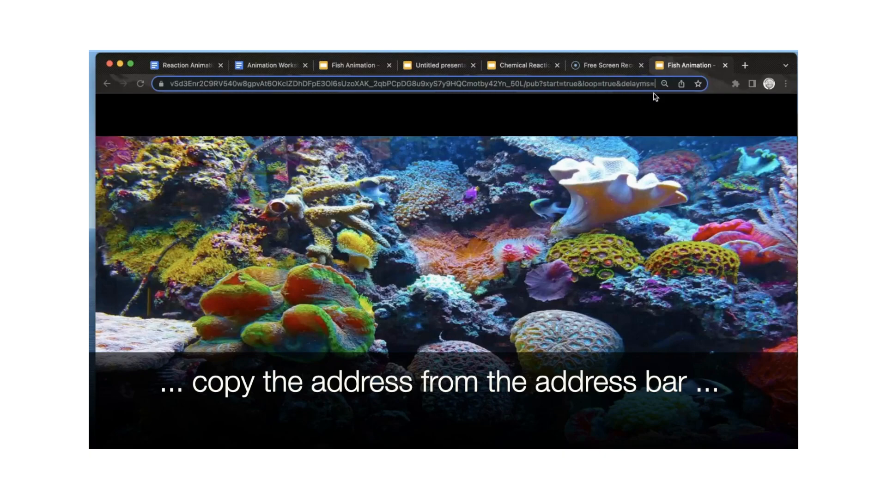
{"action": "key", "text": "Right"}
{"action": "key", "text": "Right"}
{"action": "key", "text": "Right"}
{"action": "key", "text": "Right"}
{"action": "key", "text": "Right"}
{"action": "key", "text": "Right"}
{"action": "key", "text": "Right"}
{"action": "key", "text": "Right"}
{"action": "key", "text": "Right"}
{"action": "key", "text": "Right"}
{"action": "left_click", "coordinate": [628, 83]}
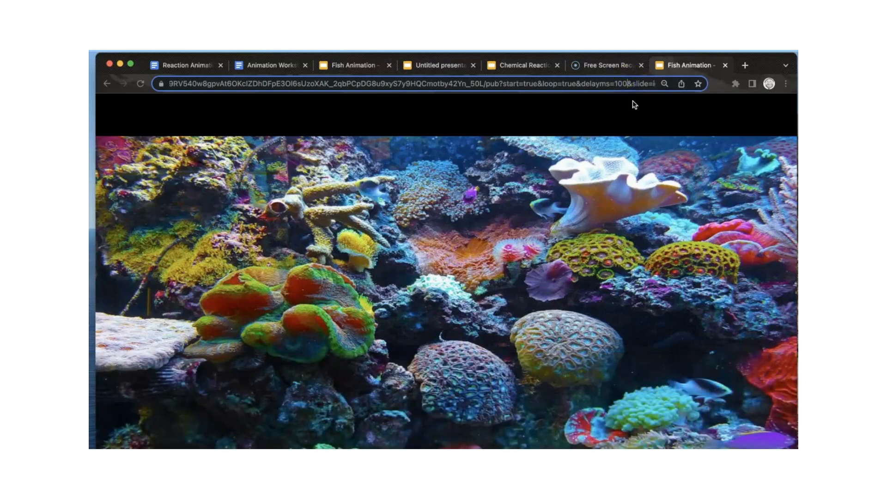
{"action": "key", "text": "BackSpace"}
{"action": "key", "text": "BackSpace"}
{"action": "key", "text": "BackSpace"}
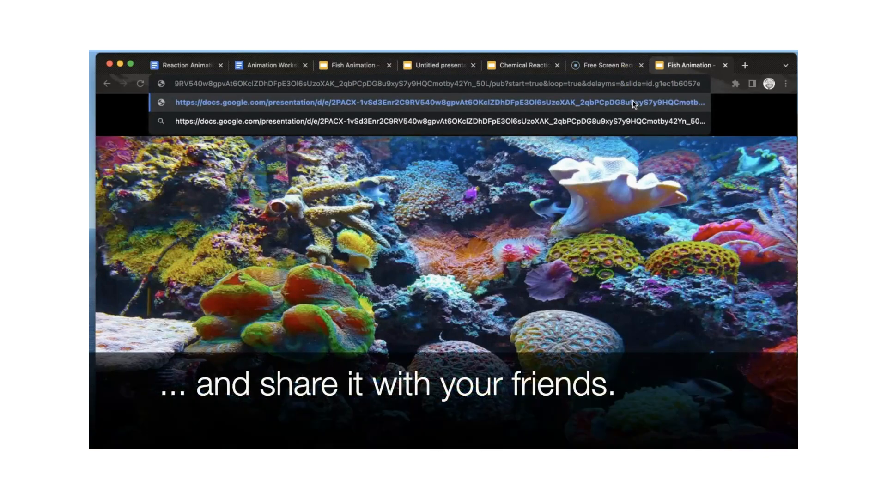
{"action": "type", "text": "20"}
{"action": "key", "text": "Return"}
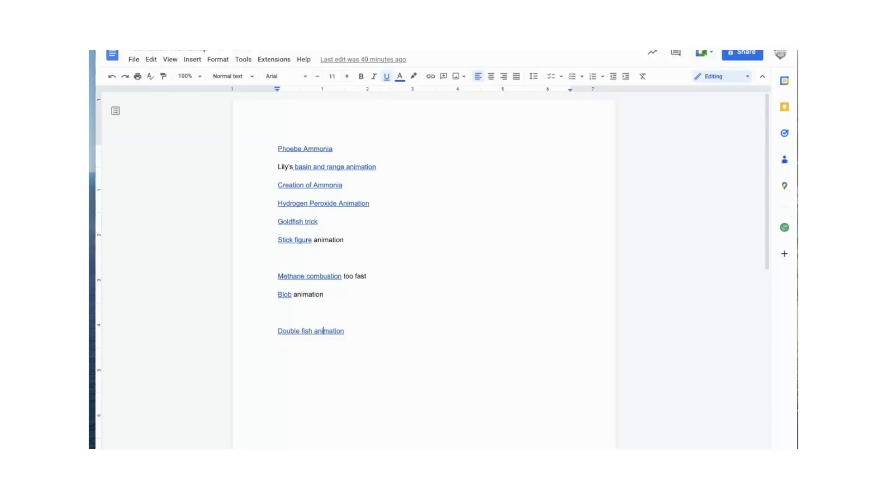
Open linked sample animations from the document's list, including the Blob animation, to watch them.
{"action": "left_click", "coordinate": [286, 230]}
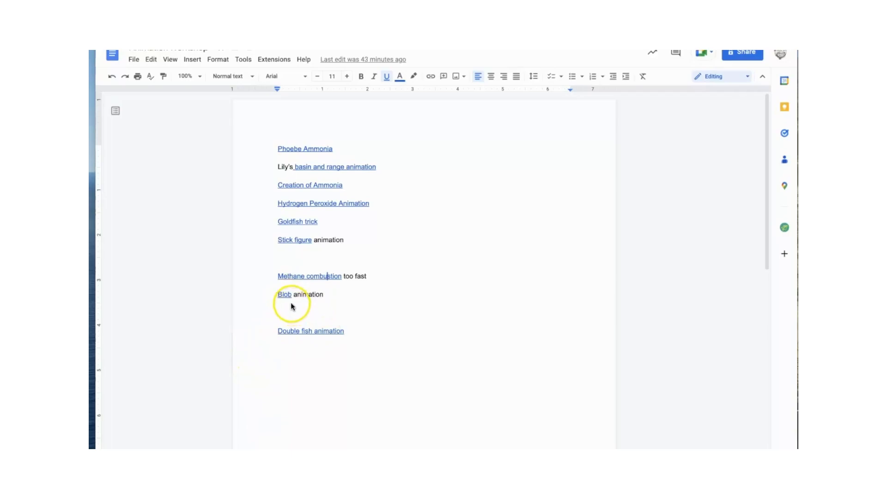
{"action": "left_click", "coordinate": [288, 294]}
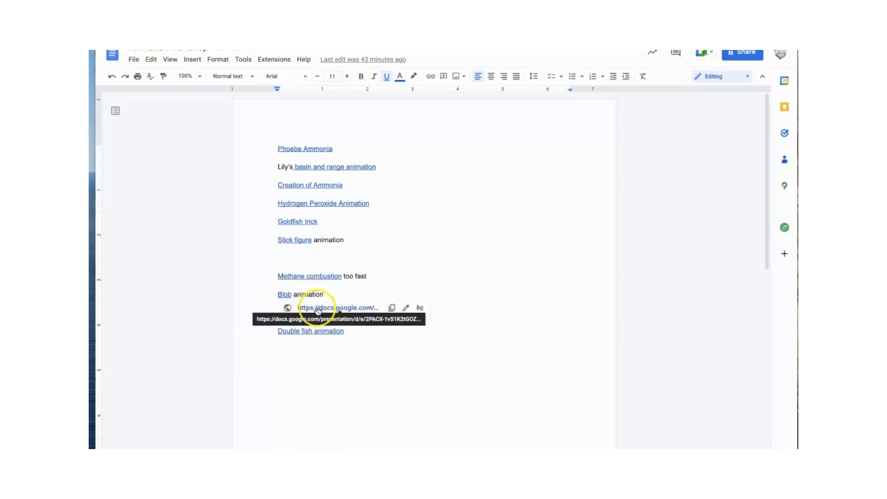
{"action": "left_click_drag", "start_coordinate": [318, 309], "coordinate": [318, 308]}
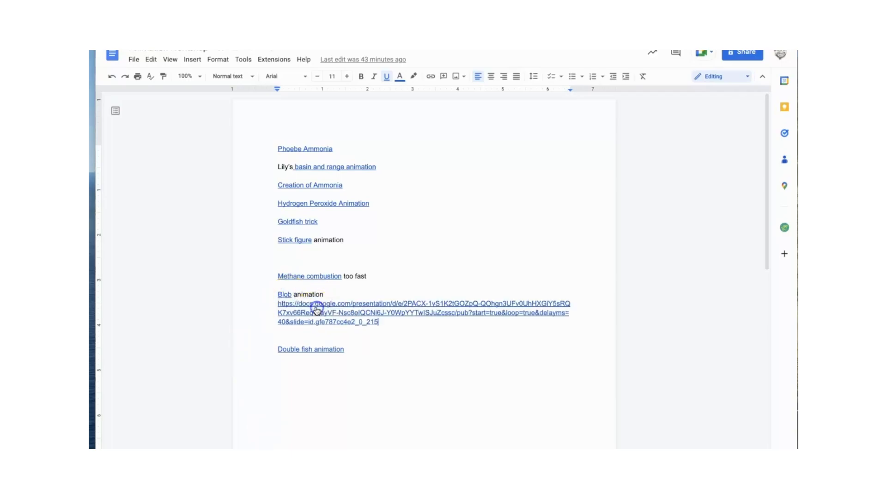
{"action": "left_click", "coordinate": [287, 294]}
{"action": "left_click", "coordinate": [311, 309]}
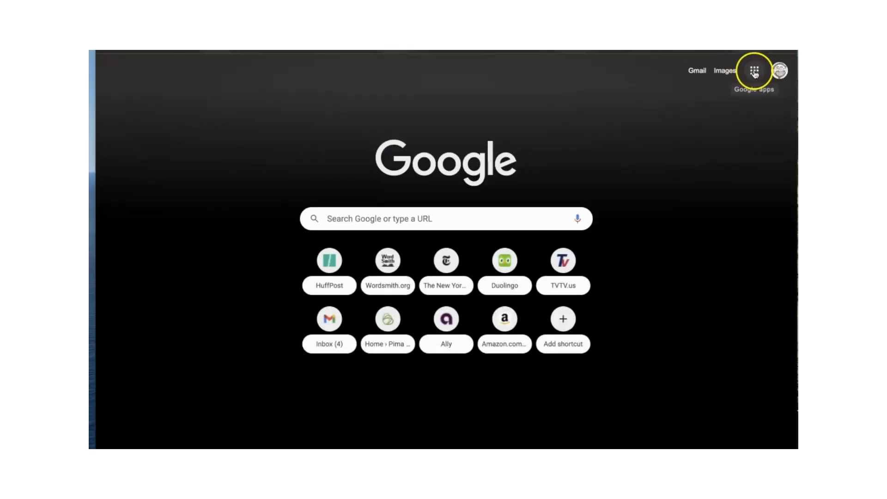
Open Google Slides from the Google apps and create a new blank presentation.
{"action": "left_click", "coordinate": [755, 71]}
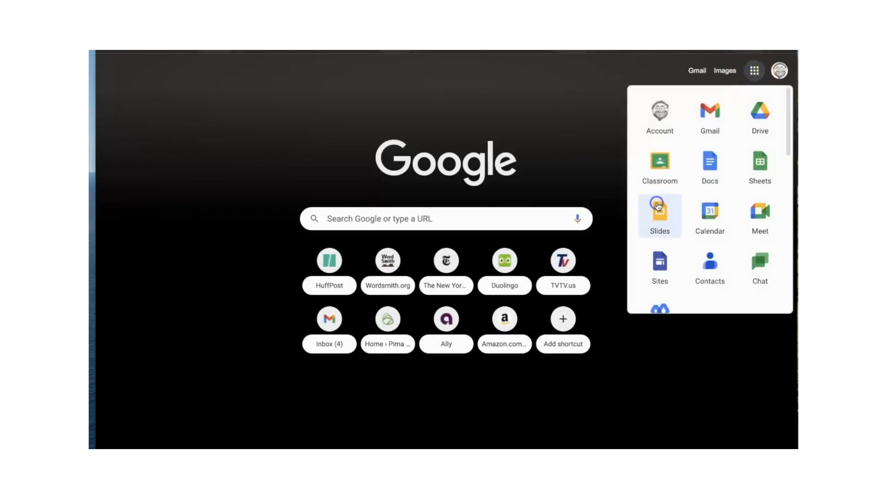
{"action": "left_click", "coordinate": [658, 206]}
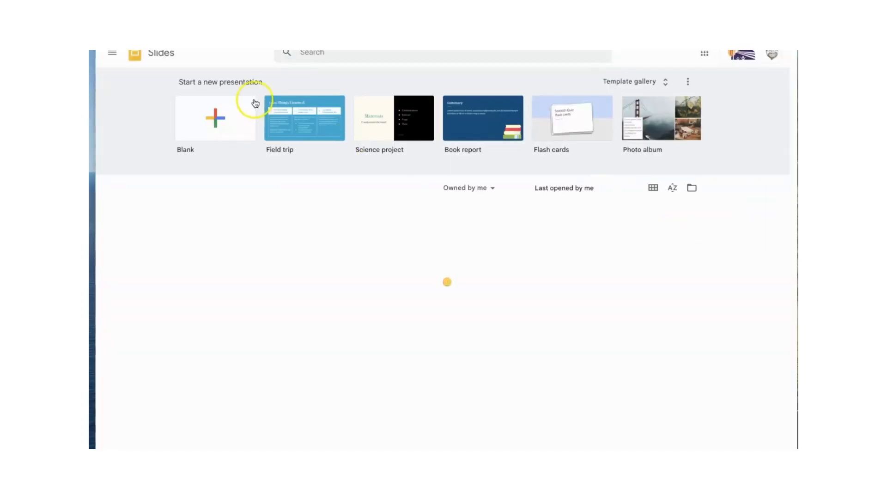
{"action": "left_click", "coordinate": [254, 102]}
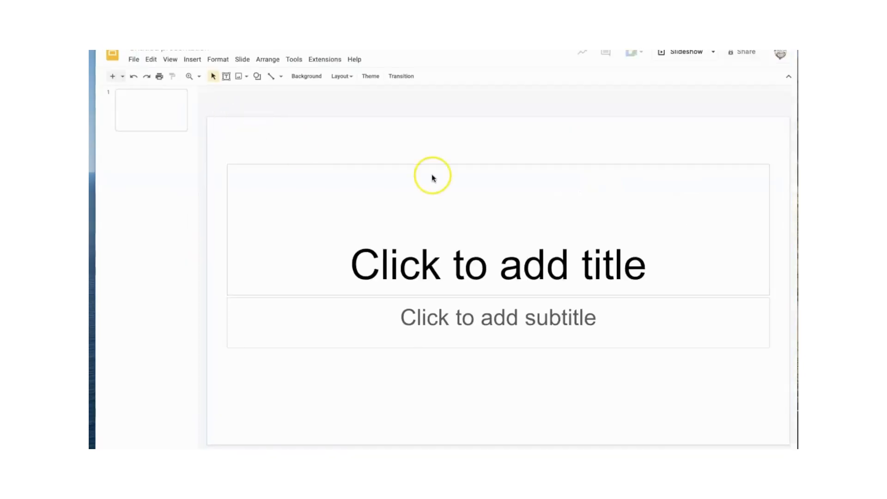
Delete the title and subtitle placeholders from the first slide.
{"action": "left_click", "coordinate": [440, 194]}
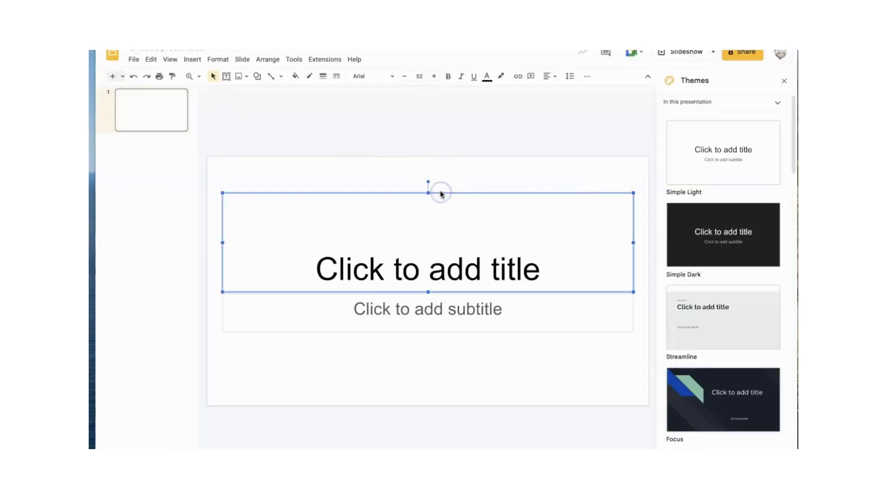
{"action": "key", "text": "Delete"}
{"action": "left_click", "coordinate": [450, 292]}
{"action": "key", "text": "Delete"}
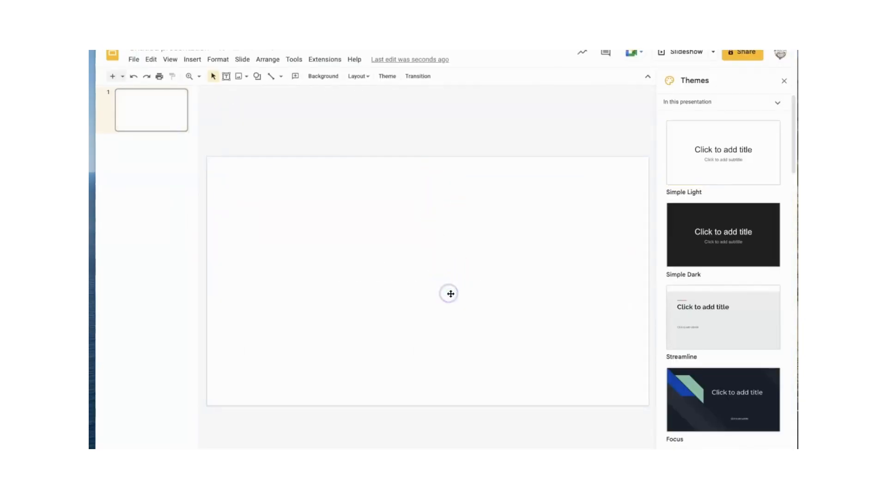
Draw a closed, irregular blob with the Curve tool in the upper-left part of the empty slide.
{"action": "left_click", "coordinate": [280, 76]}
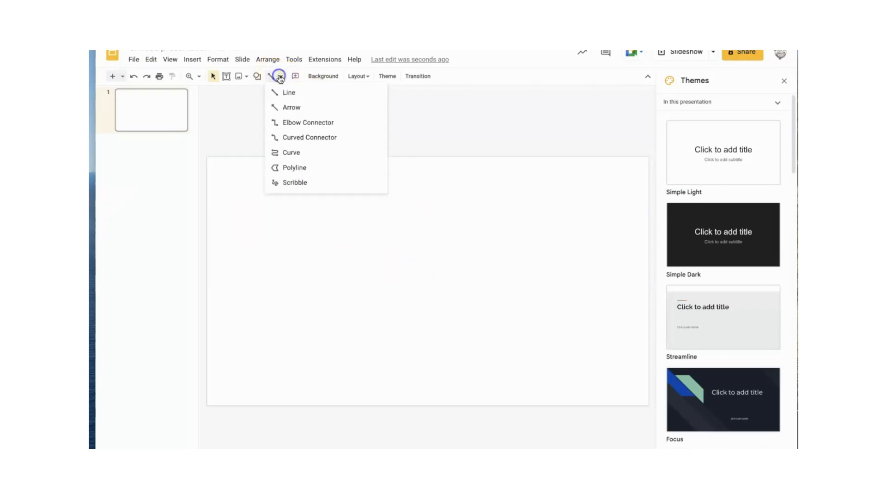
{"action": "left_click", "coordinate": [299, 152]}
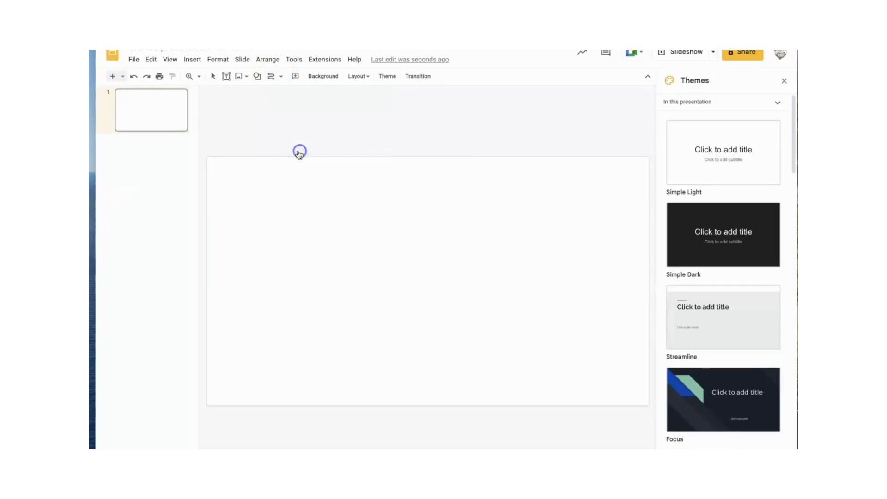
{"action": "left_click", "coordinate": [317, 225]}
{"action": "mouse_move", "coordinate": [310, 232]}
{"action": "left_mouse_down"}
{"action": "mouse_move", "coordinate": [315, 250]}
{"action": "mouse_move", "coordinate": [370, 270]}
{"action": "mouse_move", "coordinate": [397, 250]}
{"action": "mouse_move", "coordinate": [396, 228]}
{"action": "mouse_move", "coordinate": [368, 206]}
{"action": "mouse_move", "coordinate": [328, 208]}
{"action": "mouse_move", "coordinate": [317, 222]}
{"action": "left_mouse_up"}
{"action": "left_click", "coordinate": [315, 251]}
{"action": "left_click", "coordinate": [319, 253]}
{"action": "left_click", "coordinate": [325, 256]}
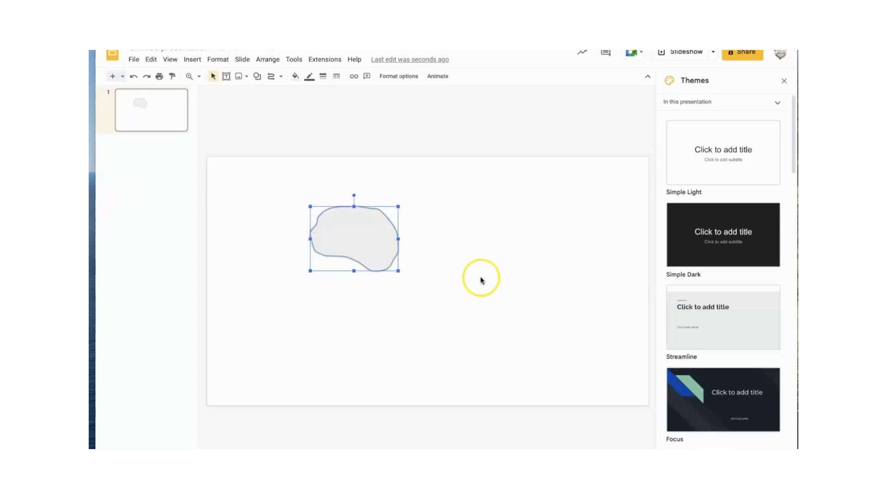
Edit the blob's points to pull two pointed tips out of its right side with a deep notch between them.
{"action": "left_click", "coordinate": [420, 190]}
{"action": "left_click", "coordinate": [367, 219]}
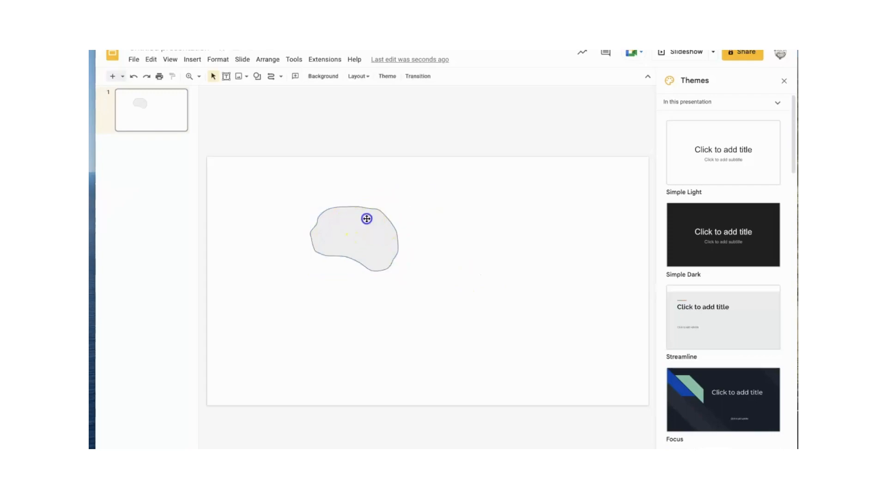
{"action": "left_click", "coordinate": [379, 209]}
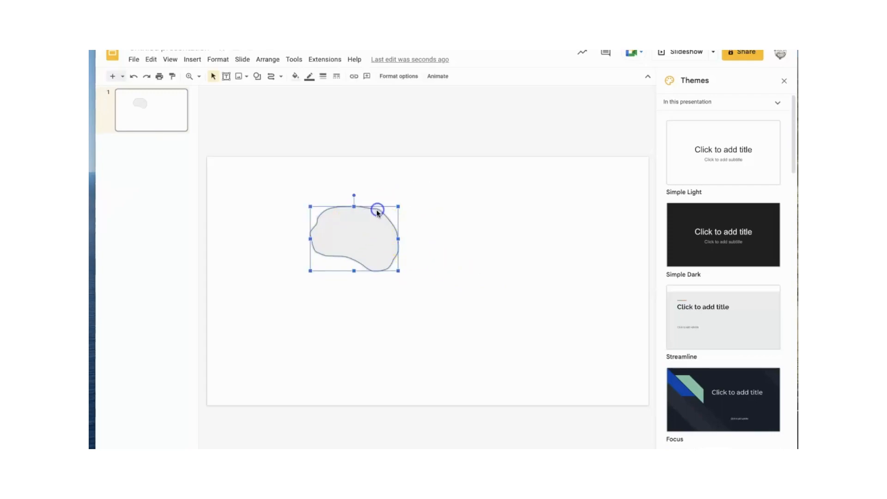
{"action": "left_click", "coordinate": [414, 238]}
{"action": "left_click", "coordinate": [389, 221]}
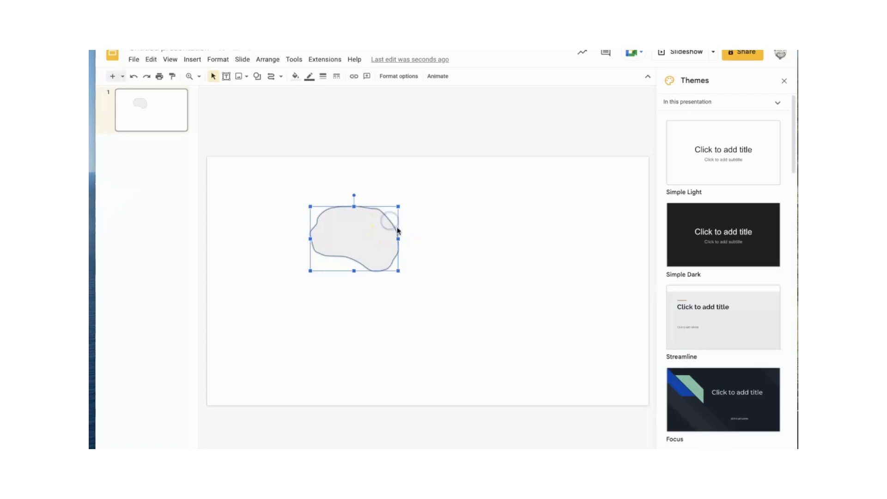
{"action": "double_click", "coordinate": [393, 225]}
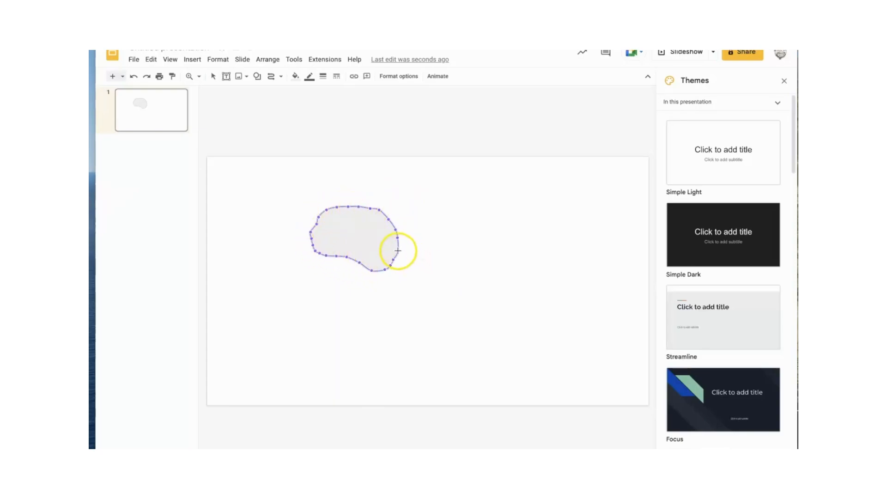
{"action": "mouse_move", "coordinate": [397, 250]}
{"action": "left_mouse_down"}
{"action": "mouse_move", "coordinate": [418, 253]}
{"action": "mouse_move", "coordinate": [402, 267]}
{"action": "mouse_move", "coordinate": [405, 236]}
{"action": "left_mouse_up"}
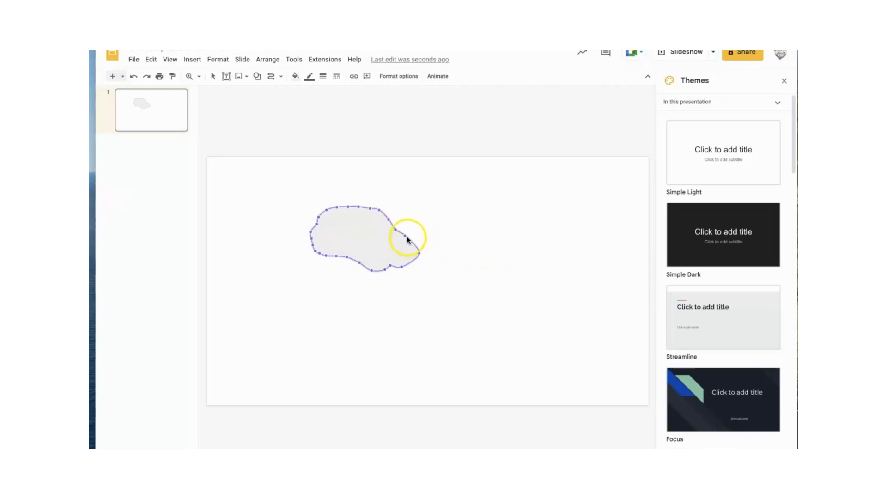
{"action": "left_click_drag", "start_coordinate": [405, 236], "coordinate": [410, 232]}
{"action": "left_click_drag", "start_coordinate": [417, 253], "coordinate": [406, 222]}
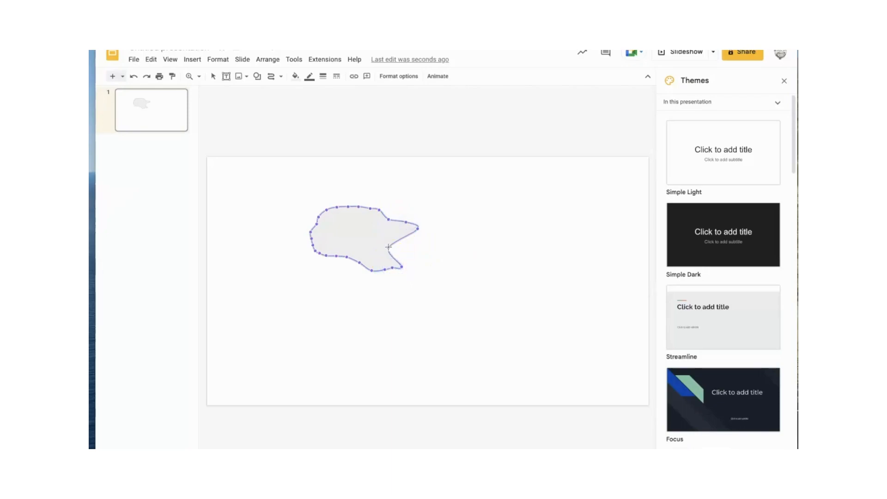
{"action": "left_click_drag", "start_coordinate": [389, 248], "coordinate": [376, 239]}
{"action": "left_click", "coordinate": [448, 255]}
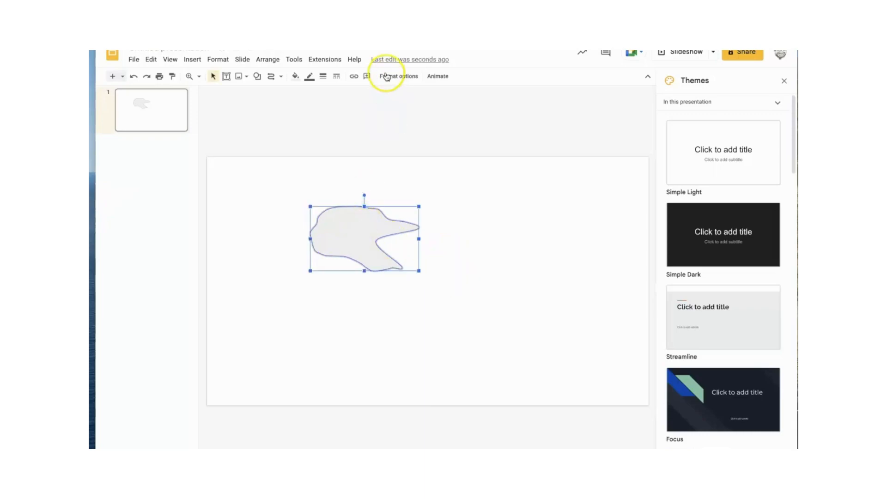
Colour the blob's fill and outline red and move the shape slightly to the left.
{"action": "left_click", "coordinate": [296, 77]}
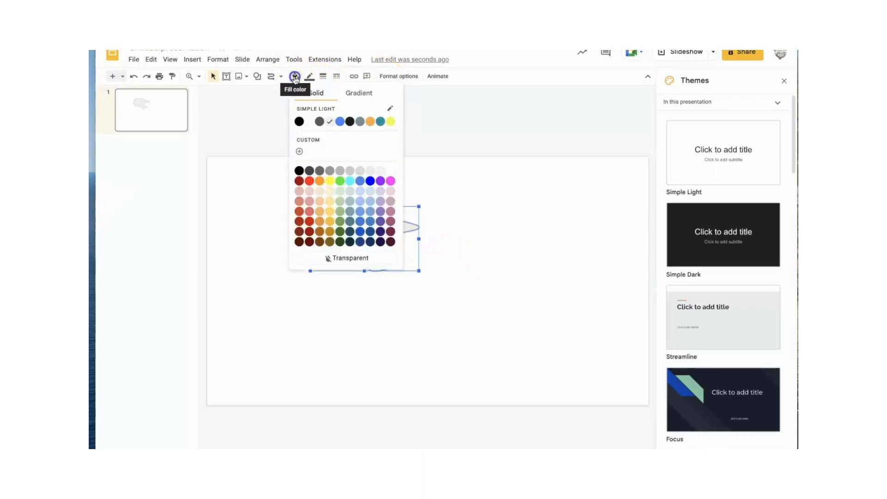
{"action": "left_click", "coordinate": [309, 181]}
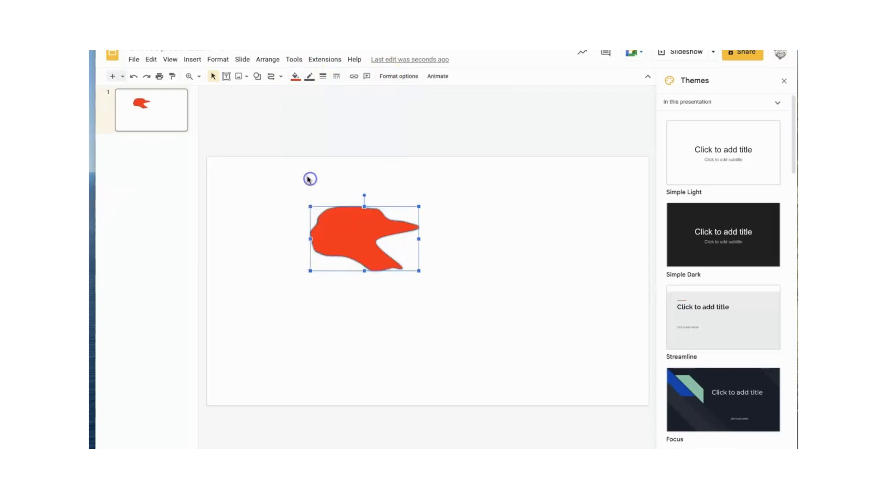
{"action": "left_click", "coordinate": [310, 77]}
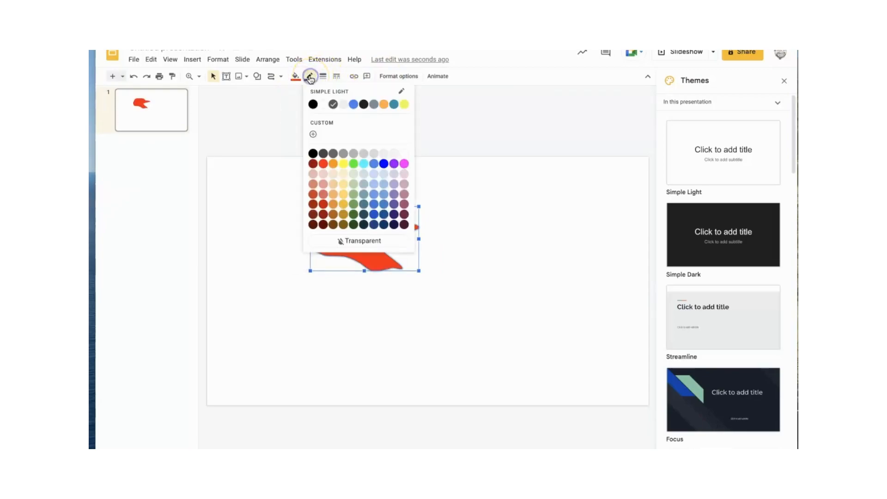
{"action": "left_click", "coordinate": [323, 161]}
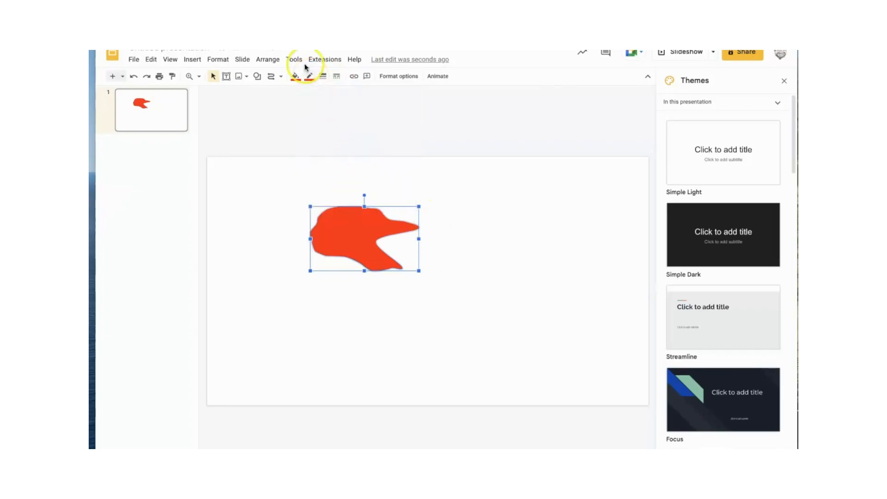
{"action": "mouse_move", "coordinate": [338, 240]}
{"action": "left_mouse_down"}
{"action": "mouse_move", "coordinate": [323, 256]}
{"action": "mouse_move", "coordinate": [331, 225]}
{"action": "left_mouse_up"}
{"action": "left_click", "coordinate": [475, 267]}
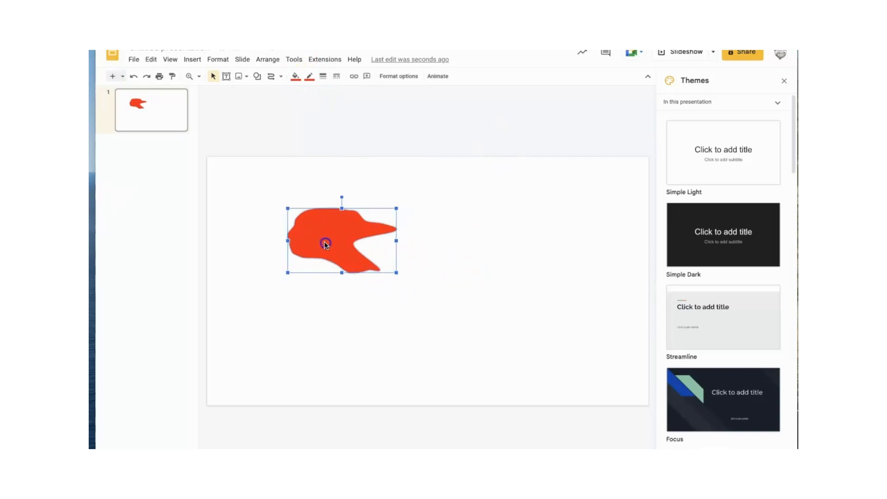
Edit the red blob's points to pull its lower-left edge downward into a bulge.
{"action": "left_click", "coordinate": [415, 345]}
{"action": "left_click", "coordinate": [326, 237]}
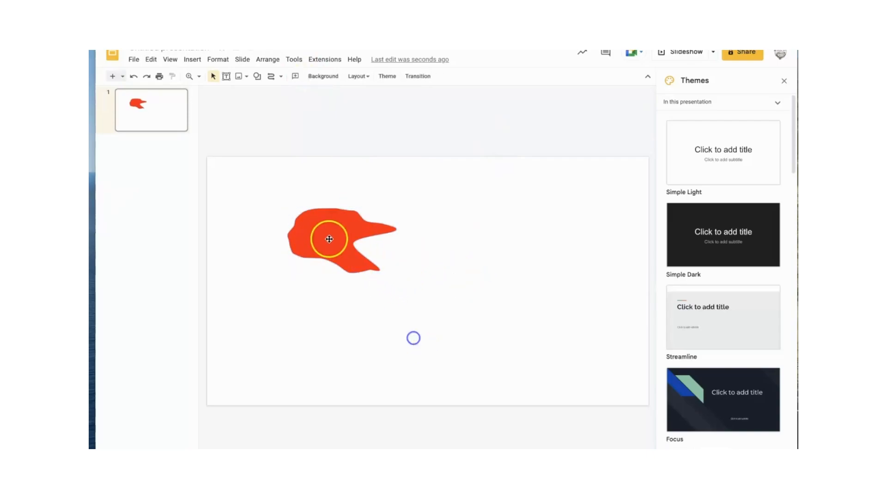
{"action": "double_click", "coordinate": [312, 259]}
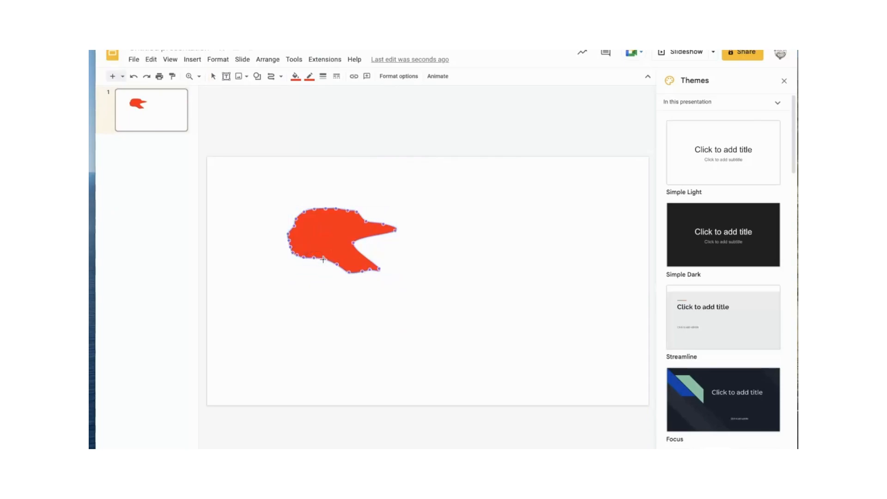
{"action": "left_click_drag", "start_coordinate": [324, 267], "coordinate": [310, 268]}
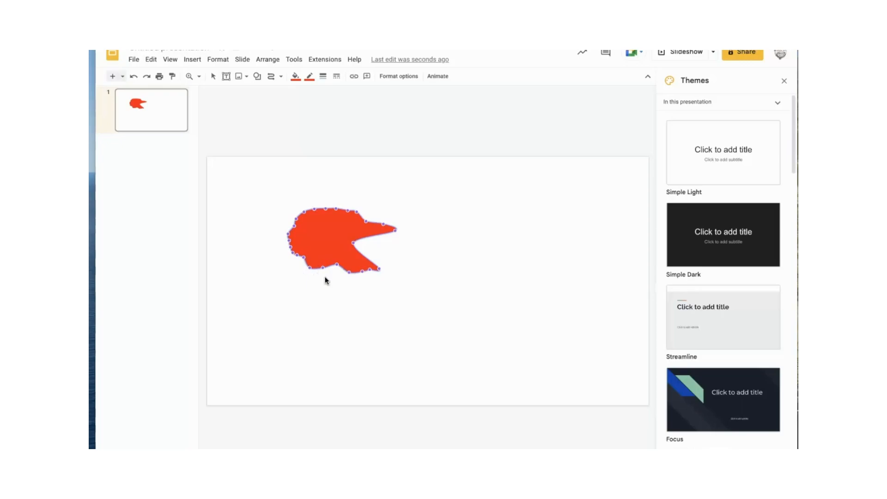